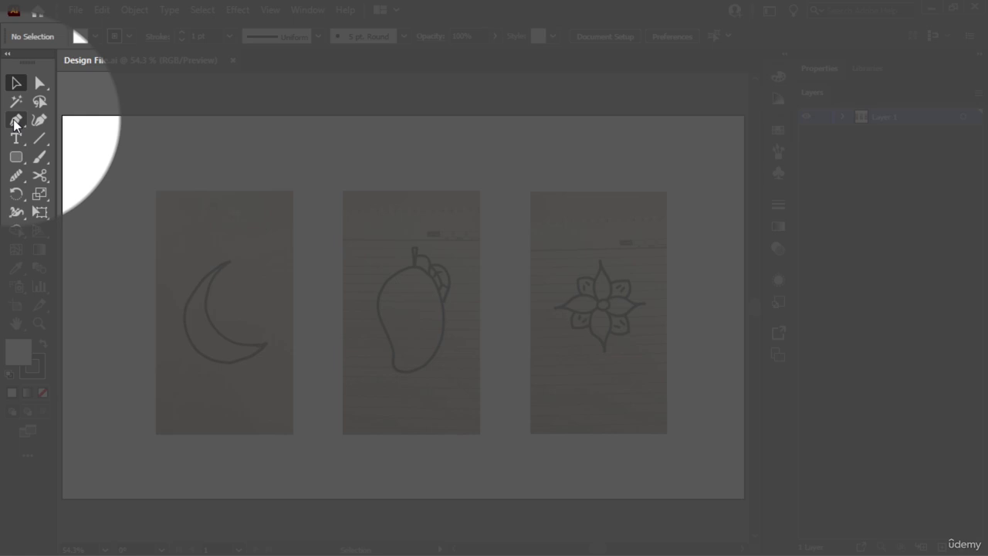
{"action": "left_click", "coordinate": [15, 121]}
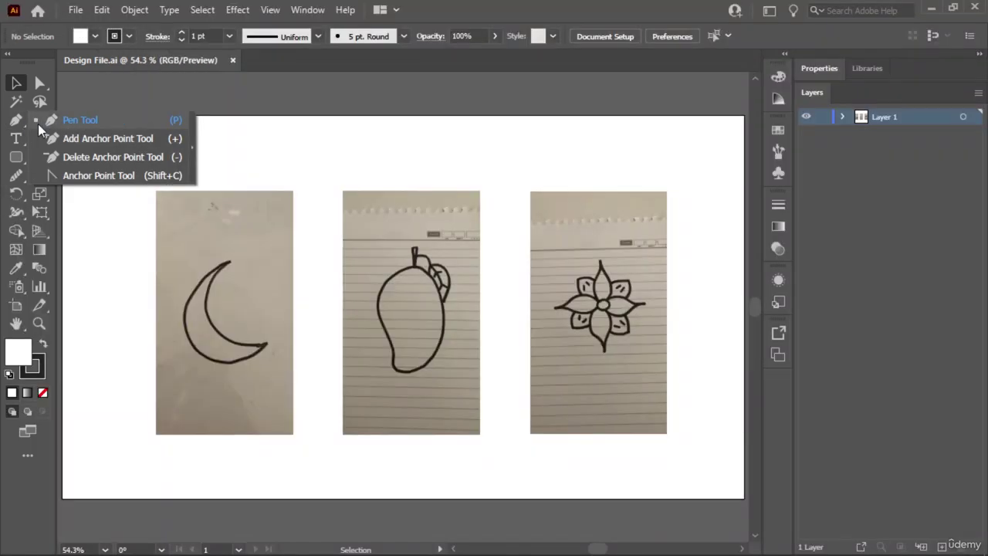
{"action": "left_click", "coordinate": [37, 124]}
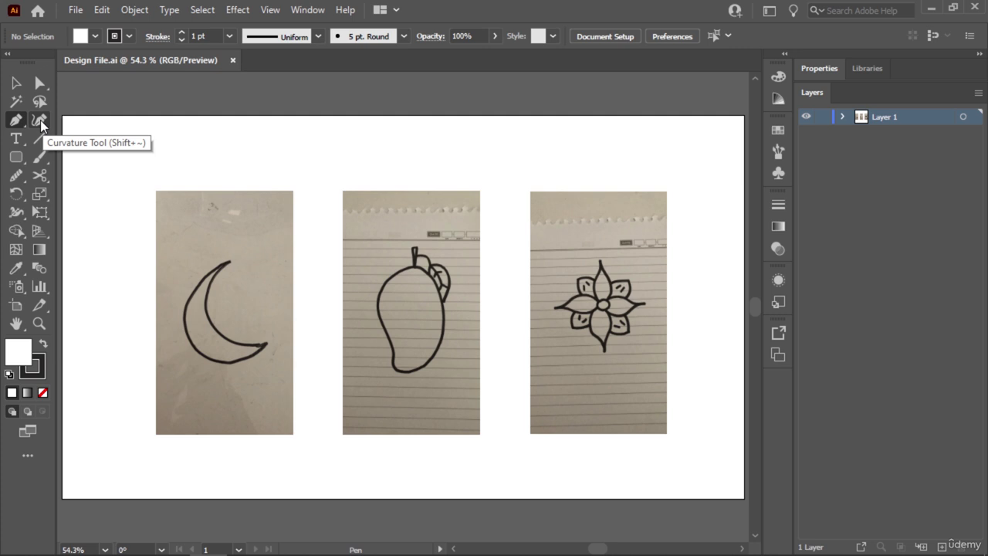
{"action": "left_click", "coordinate": [40, 120]}
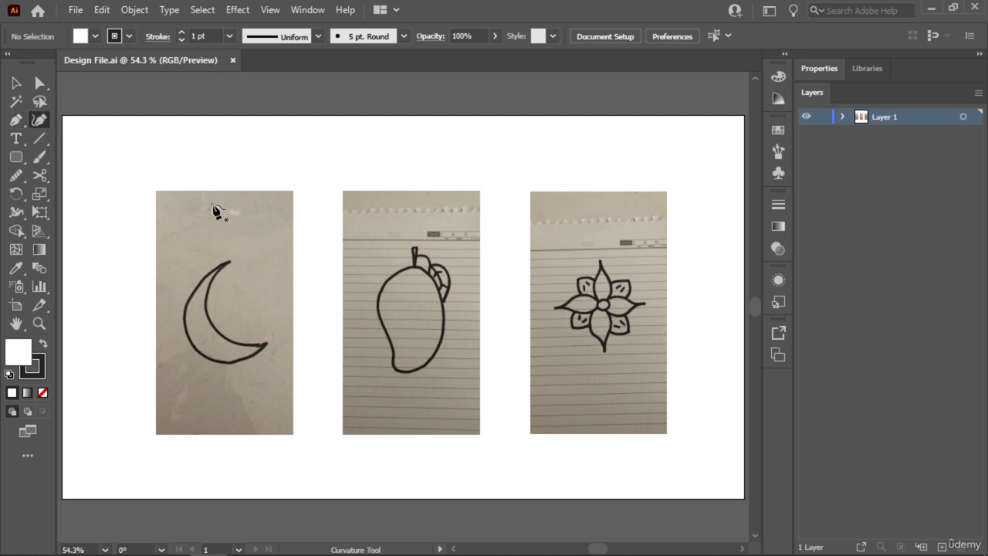
Move all three sketch images together off the artboard into the empty canvas area above it
{"action": "left_click", "coordinate": [17, 84]}
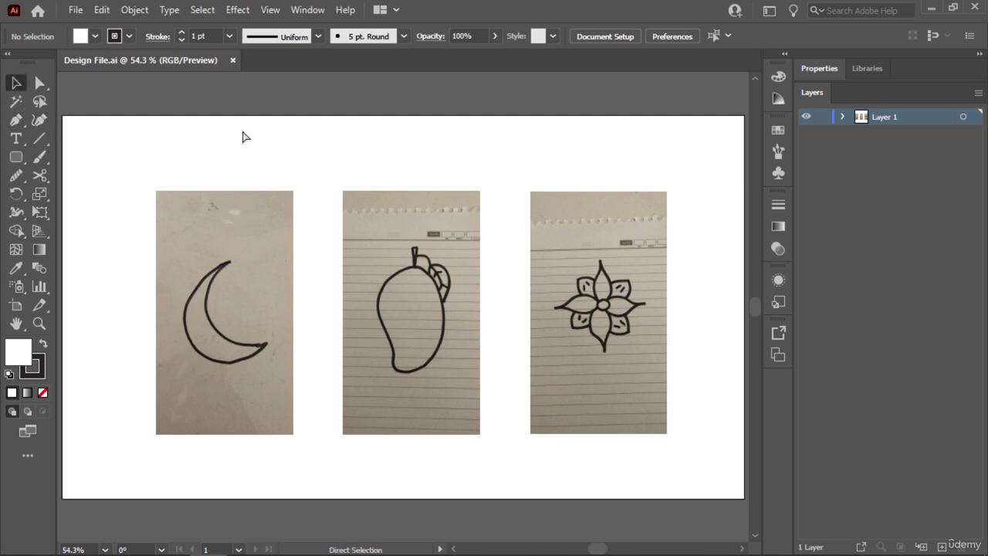
{"action": "key", "text": "ctrl+minus"}
{"action": "key", "text": "ctrl+minus"}
{"action": "left_click_drag", "start_coordinate": [628, 137], "coordinate": [327, 408]}
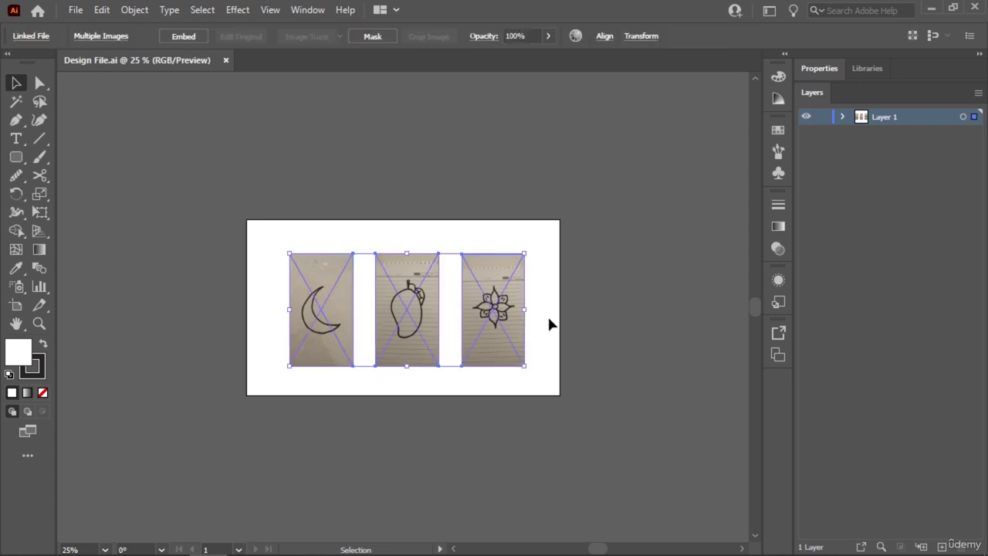
{"action": "left_click_drag", "start_coordinate": [443, 319], "coordinate": [437, 143]}
{"action": "left_click", "coordinate": [203, 163]}
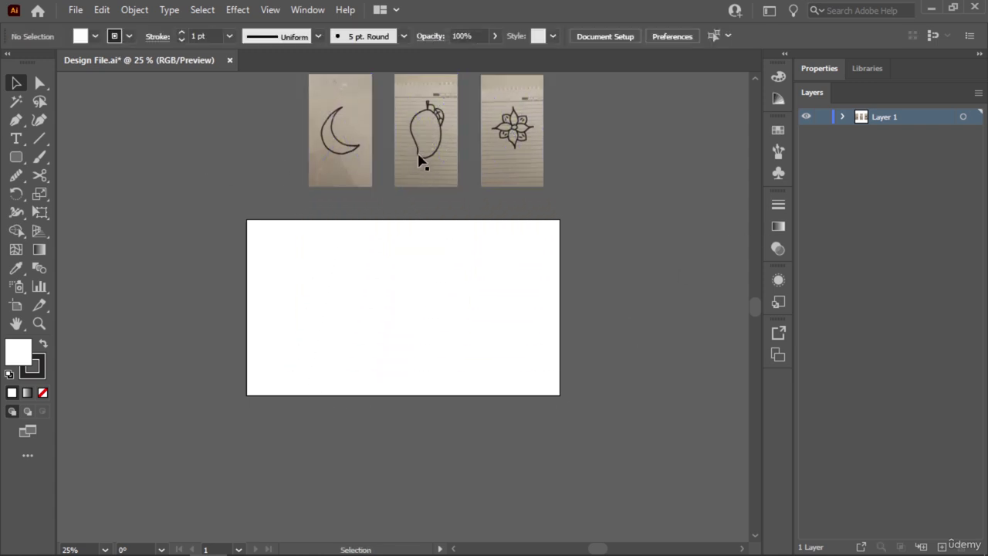
Enlarge the moon sketch image to about twice its size and park it on the canvas beside the artboard's right edge
{"action": "left_click_drag", "start_coordinate": [351, 126], "coordinate": [415, 304]}
{"action": "left_click_drag", "start_coordinate": [439, 253], "coordinate": [475, 189]}
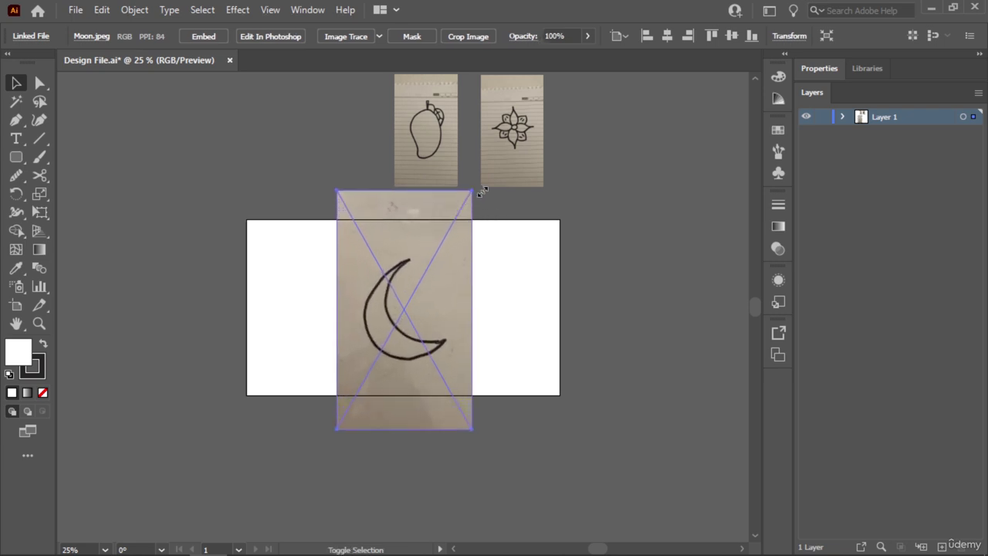
{"action": "left_click_drag", "start_coordinate": [425, 302], "coordinate": [732, 228]}
Extend the artboard downward to a height of about 2232 px, keeping its 1920 px width
{"action": "left_click", "coordinate": [377, 294]}
{"action": "left_click", "coordinate": [16, 306]}
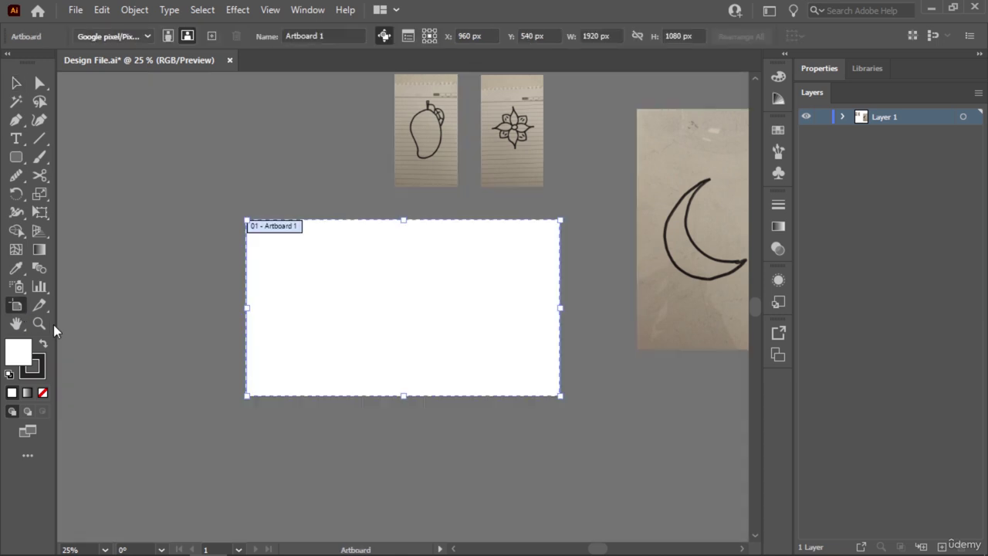
{"action": "key", "text": "ctrl+minus"}
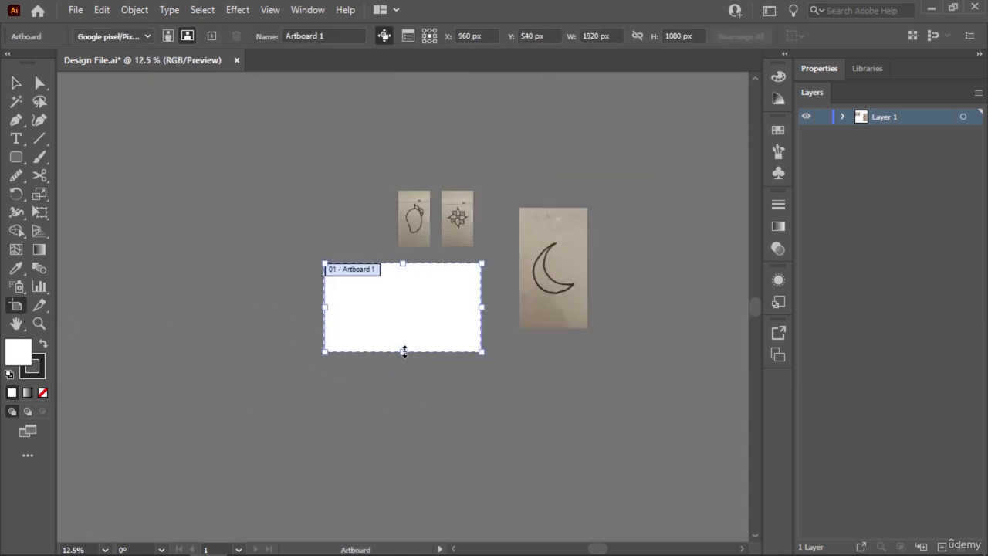
{"action": "left_click_drag", "start_coordinate": [403, 351], "coordinate": [402, 446]}
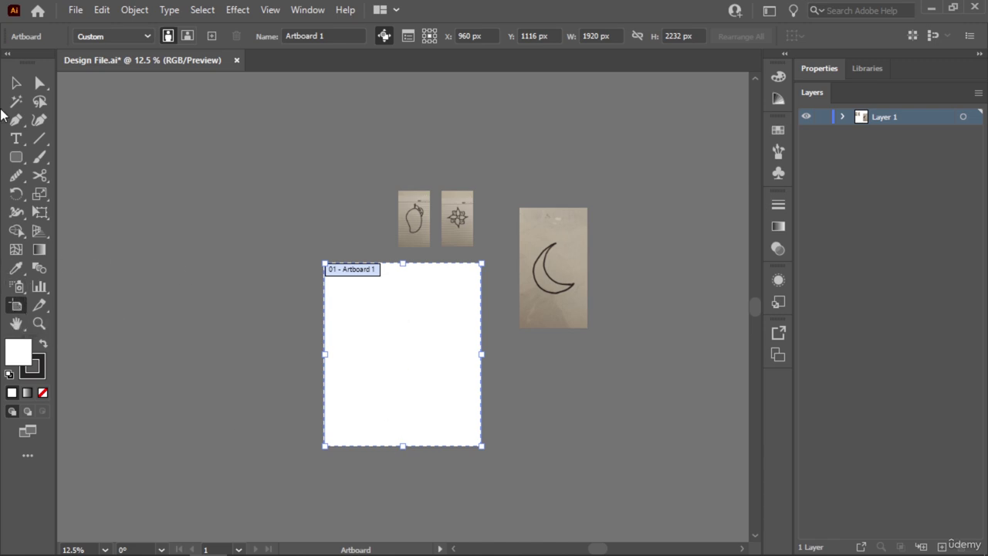
Place the moon image on the artboard and scale it proportionally to about 1191 by 2117 px, nearly filling the artboard's height
{"action": "left_click", "coordinate": [16, 83]}
{"action": "left_click_drag", "start_coordinate": [593, 258], "coordinate": [428, 340]}
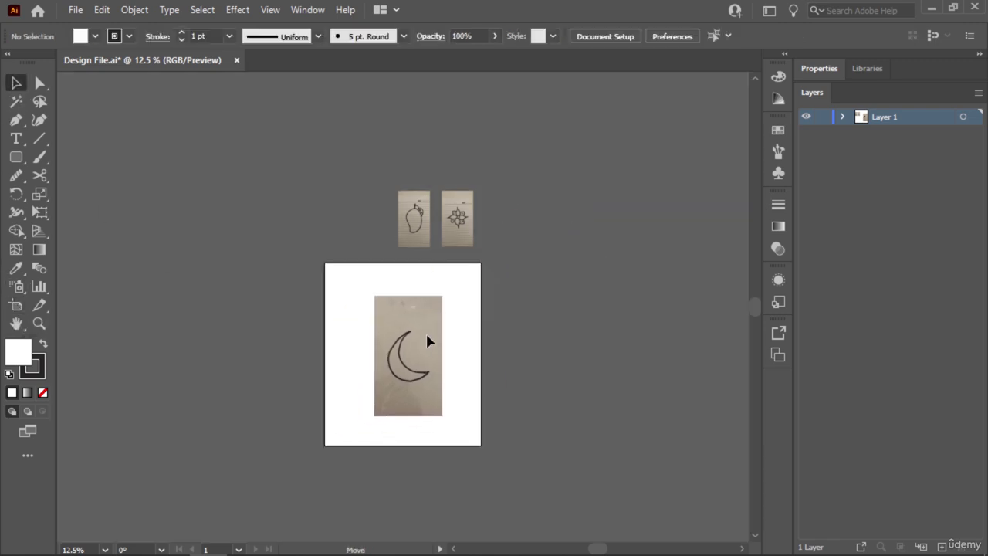
{"action": "left_click", "coordinate": [428, 340]}
{"action": "left_click_drag", "start_coordinate": [443, 295], "coordinate": [475, 272]}
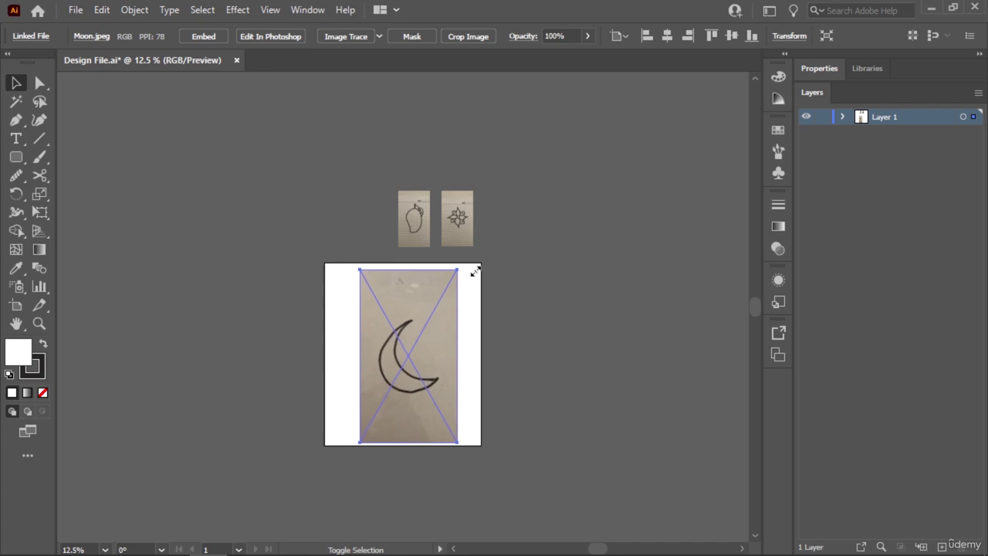
{"action": "left_click_drag", "start_coordinate": [412, 333], "coordinate": [412, 331]}
{"action": "left_click", "coordinate": [556, 326]}
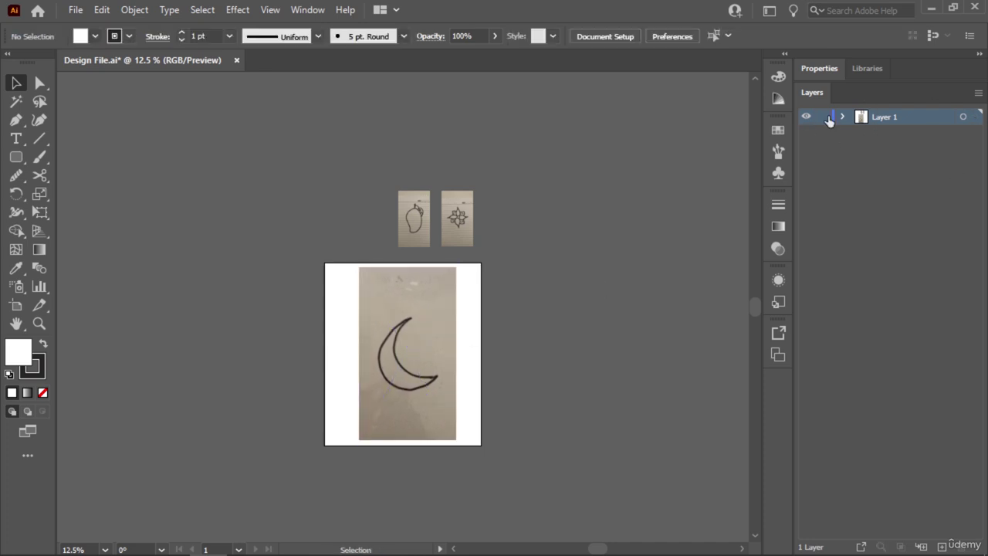
Set the moon image's opacity to 50%
{"action": "left_click", "coordinate": [820, 68]}
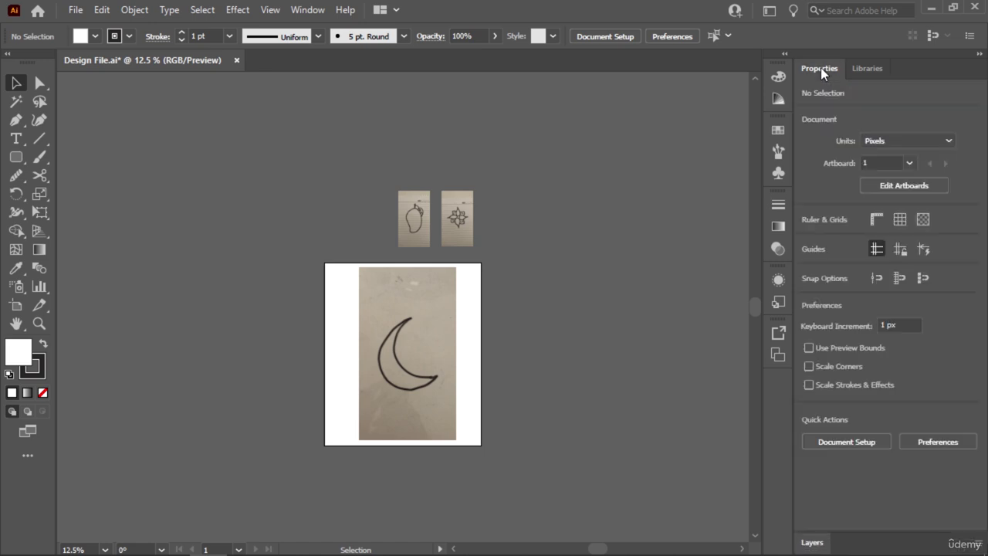
{"action": "left_click", "coordinate": [866, 69]}
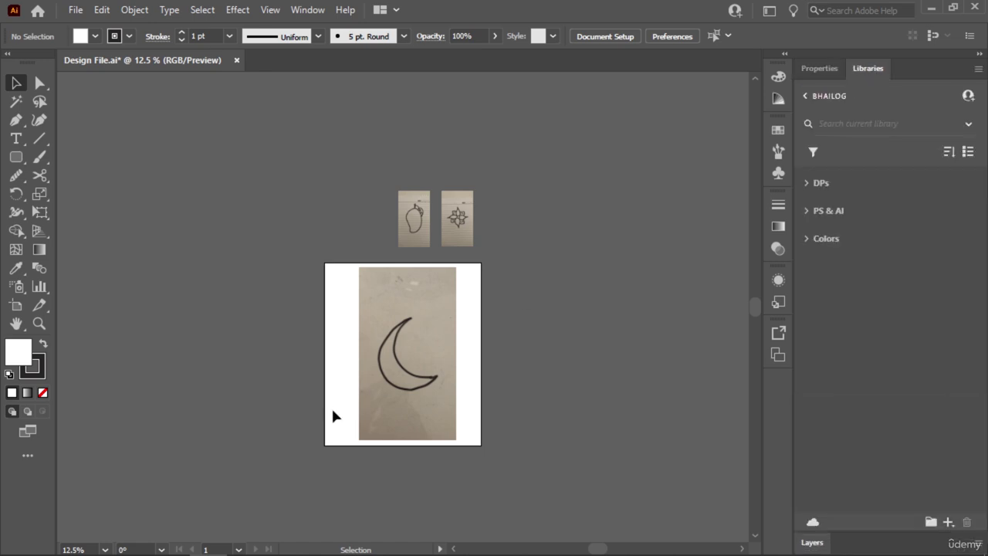
{"action": "left_click", "coordinate": [407, 348]}
{"action": "left_click", "coordinate": [809, 73]}
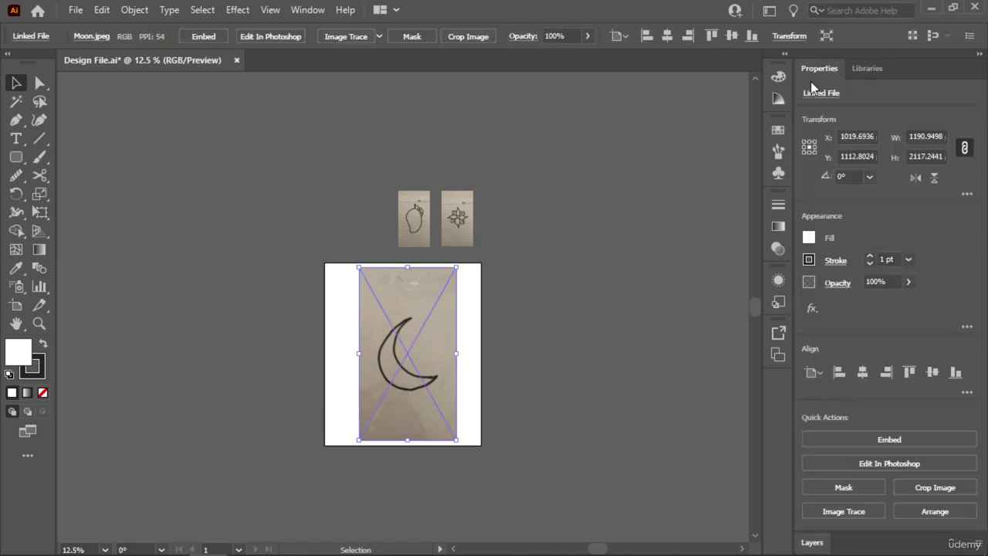
{"action": "left_click", "coordinate": [878, 283]}
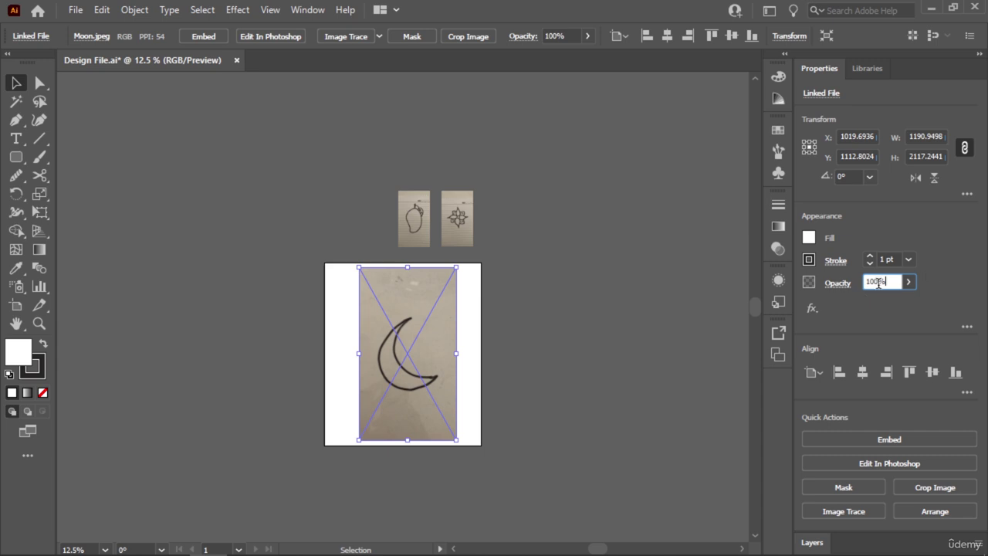
{"action": "key", "text": "ctrl+a"}
{"action": "type", "text": "50"}
{"action": "left_click", "coordinate": [615, 344]}
{"action": "left_click", "coordinate": [424, 346]}
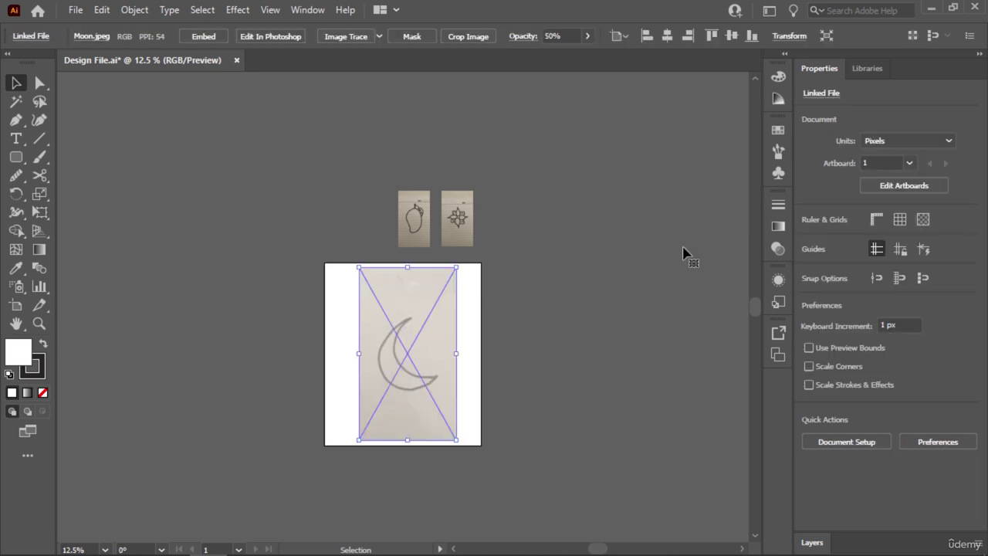
{"action": "left_click", "coordinate": [861, 69]}
{"action": "left_click", "coordinate": [823, 69]}
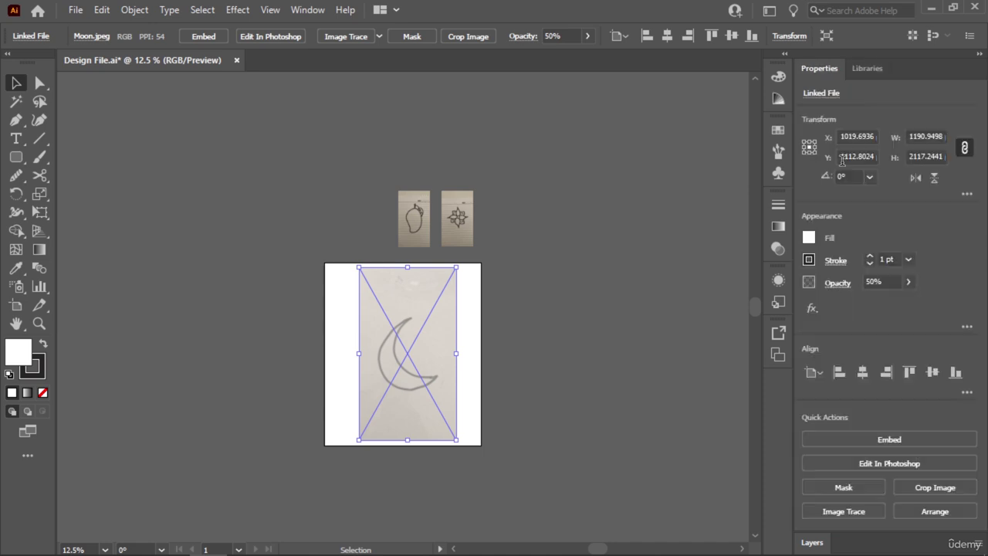
Lock Layer 1 with the sketch images and add a new layer above it
{"action": "left_click", "coordinate": [811, 542]}
{"action": "left_click", "coordinate": [821, 117]}
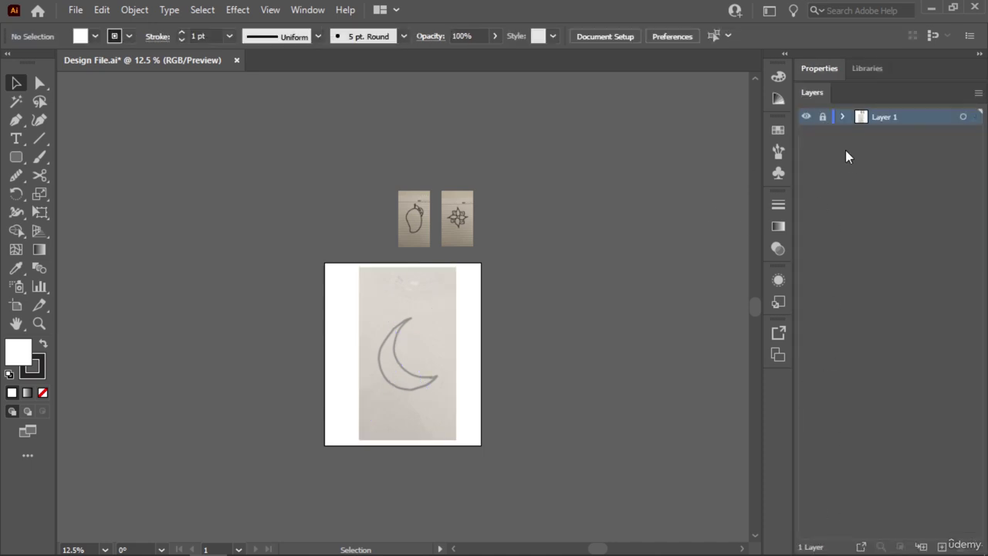
{"action": "left_click", "coordinate": [942, 545]}
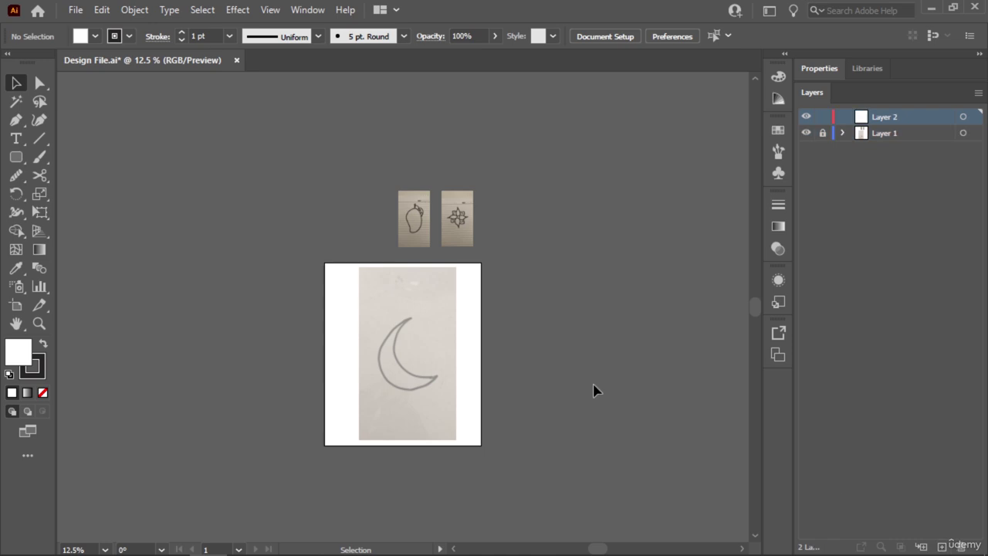
Try a short straight segment near the artboard's upper left corner with the Curvature Tool, and undo it
{"action": "key", "text": "ctrl+0"}
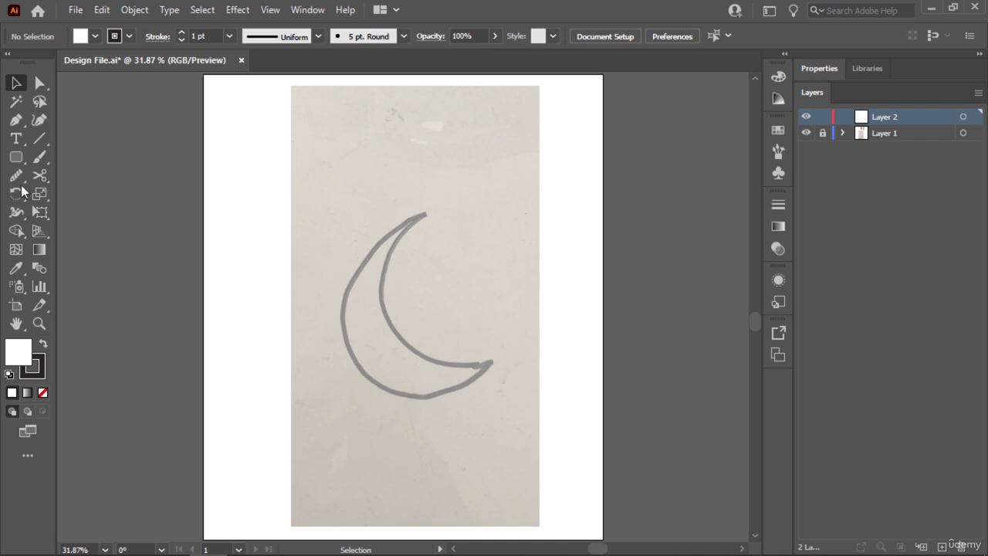
{"action": "right_click", "coordinate": [13, 122]}
{"action": "left_click", "coordinate": [14, 123]}
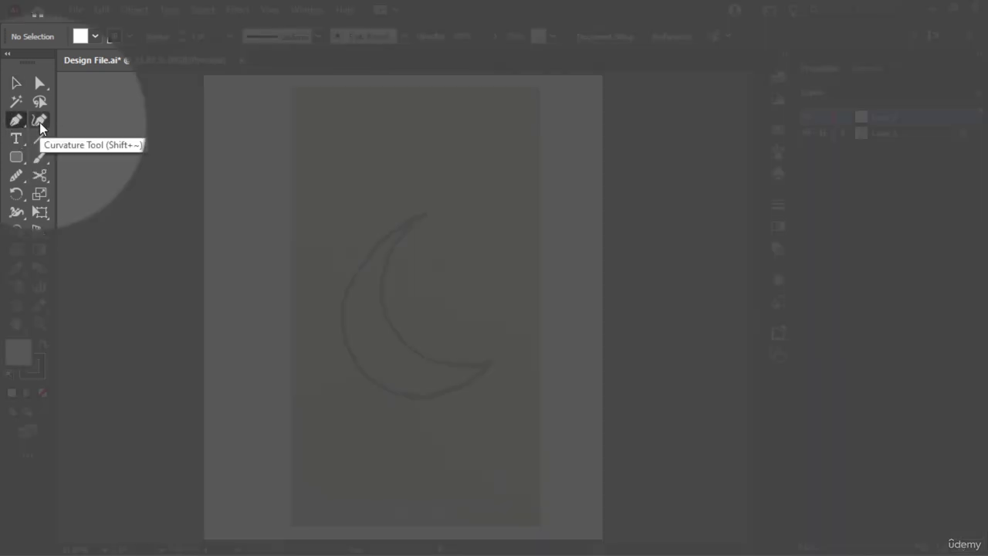
{"action": "left_click", "coordinate": [41, 121]}
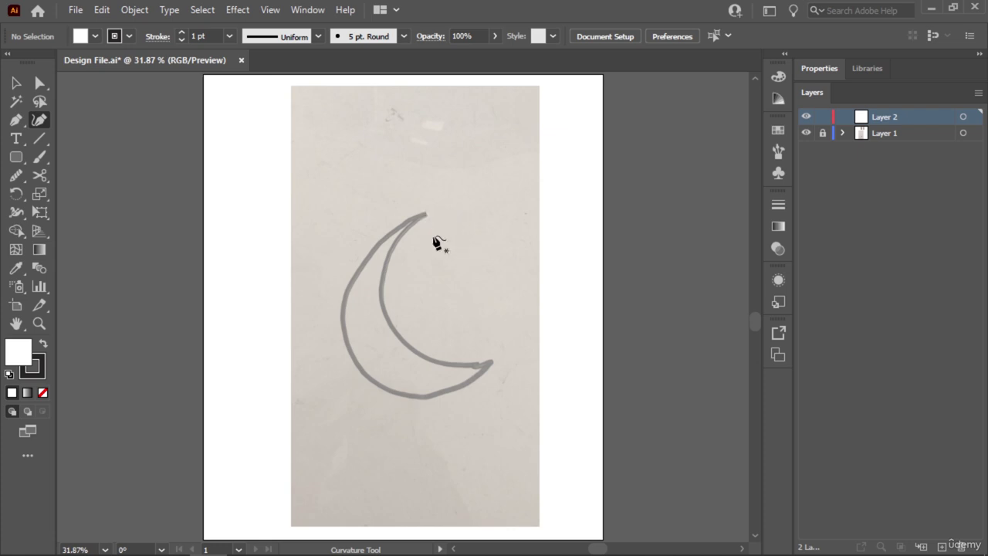
{"action": "left_click", "coordinate": [231, 139]}
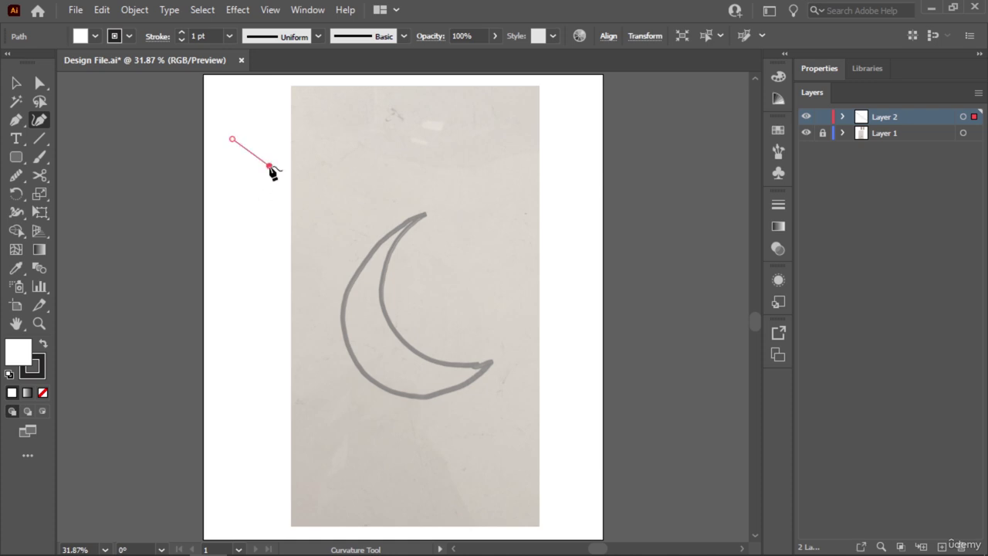
{"action": "left_click", "coordinate": [268, 165]}
{"action": "key", "text": "ctrl+z"}
{"action": "key", "text": "ctrl+z"}
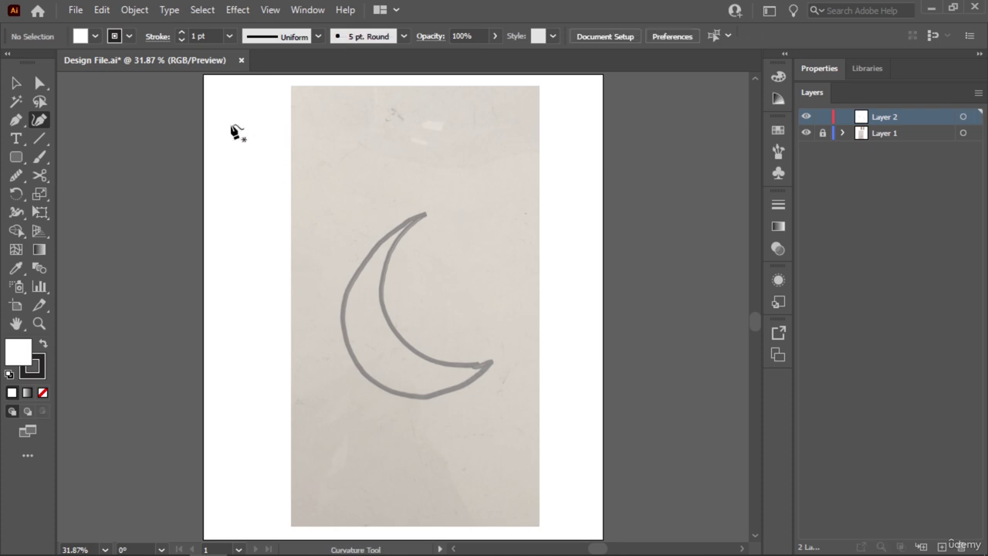
Draw a zigzag practice path of straight segments above the moon with the Curvature Tool, setting its fill to none
{"action": "left_click", "coordinate": [231, 125]}
{"action": "left_click", "coordinate": [271, 150]}
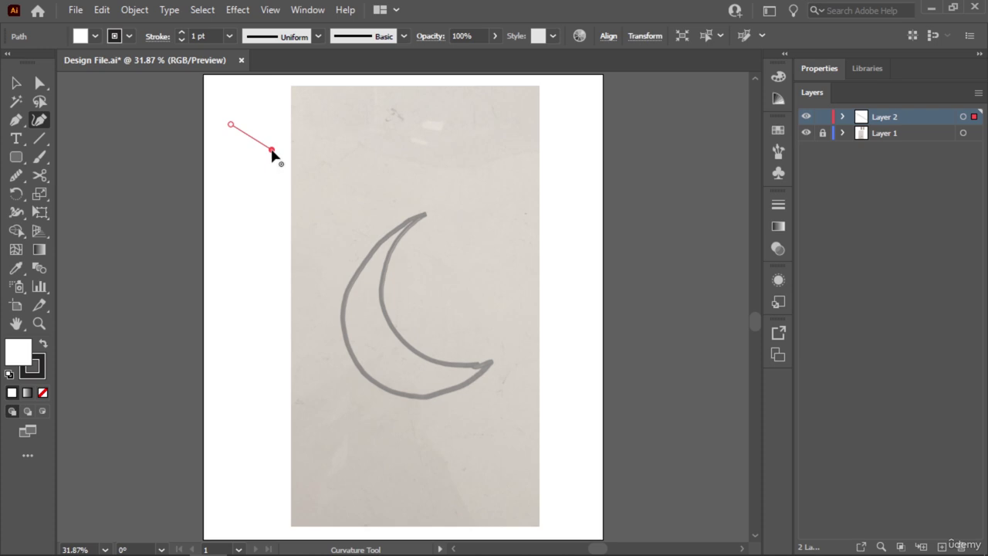
{"action": "left_click", "coordinate": [307, 125]}
{"action": "left_click", "coordinate": [355, 154]}
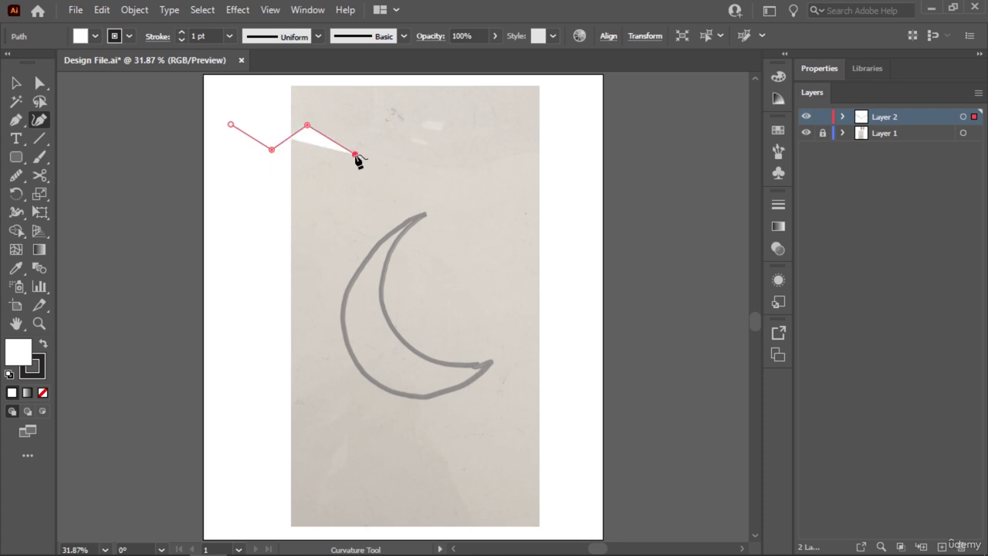
{"action": "left_click", "coordinate": [42, 392]}
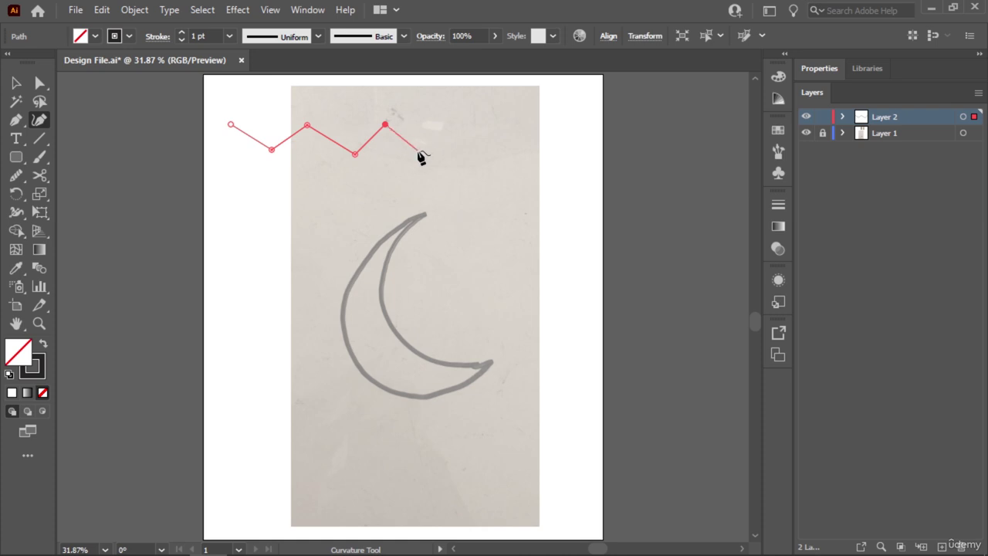
{"action": "left_click", "coordinate": [417, 151]}
Delete the zigzag practice path above the moon
{"action": "left_click", "coordinate": [16, 82]}
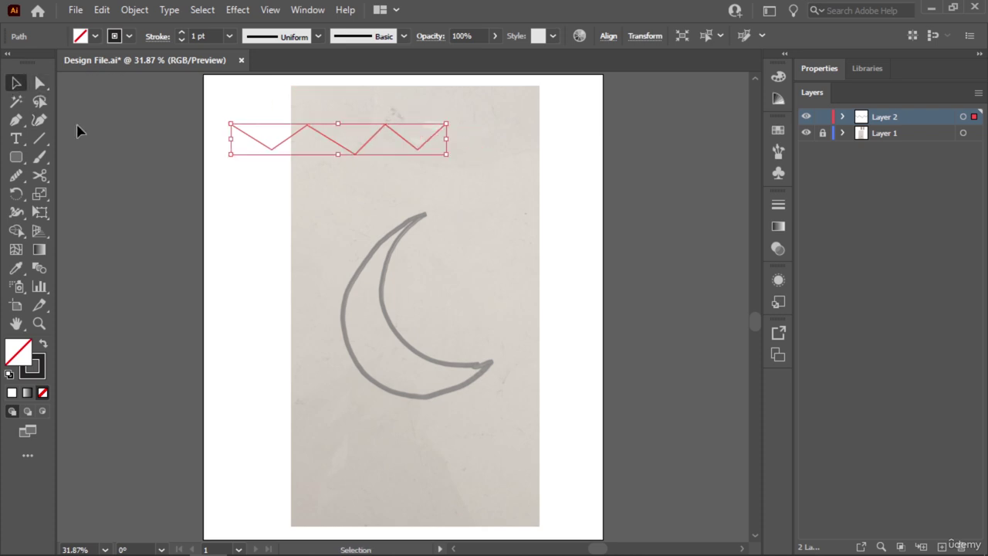
{"action": "left_click", "coordinate": [77, 127]}
{"action": "left_click_drag", "start_coordinate": [365, 118], "coordinate": [282, 164]}
{"action": "key", "text": "Delete"}
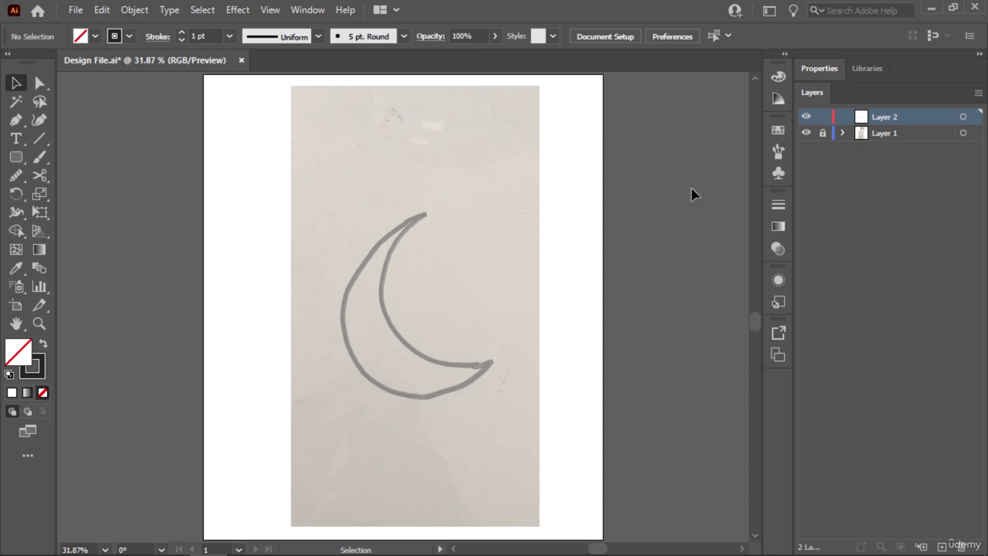
Set the stroke weight for new paths to 10 pt
{"action": "left_click", "coordinate": [213, 36]}
{"action": "type", "text": "10"}
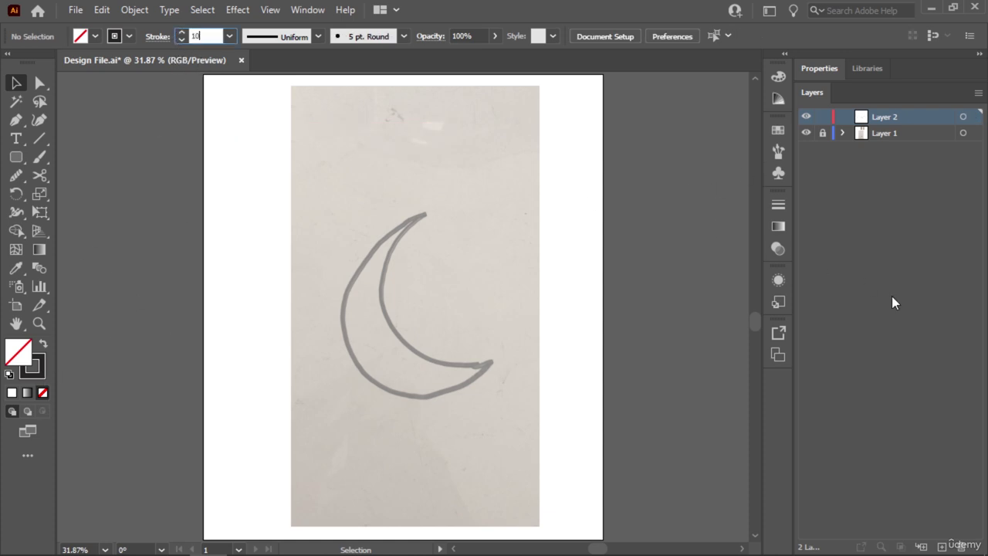
{"action": "left_click", "coordinate": [892, 296]}
Try to trace the moon's outer edge from the upper tip to the lower tip with the Curvature Tool, and undo the last point
{"action": "key", "text": "p"}
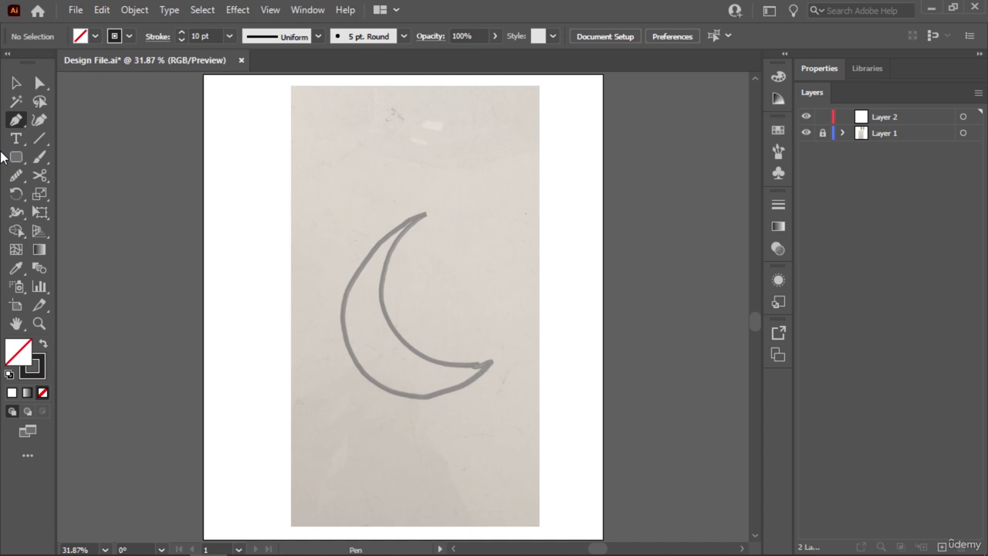
{"action": "left_click", "coordinate": [40, 119]}
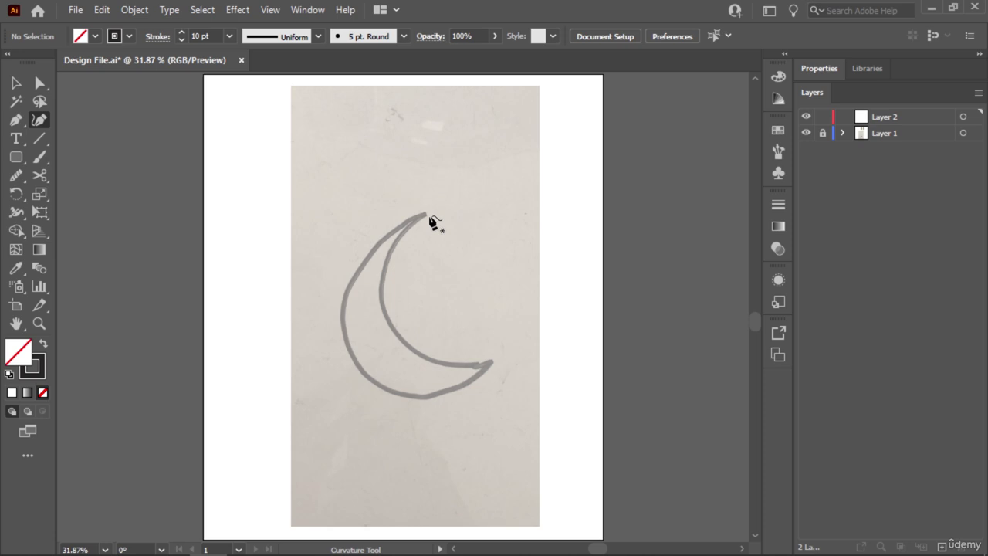
{"action": "key", "text": "ctrl+equal"}
{"action": "key", "text": "ctrl+equal"}
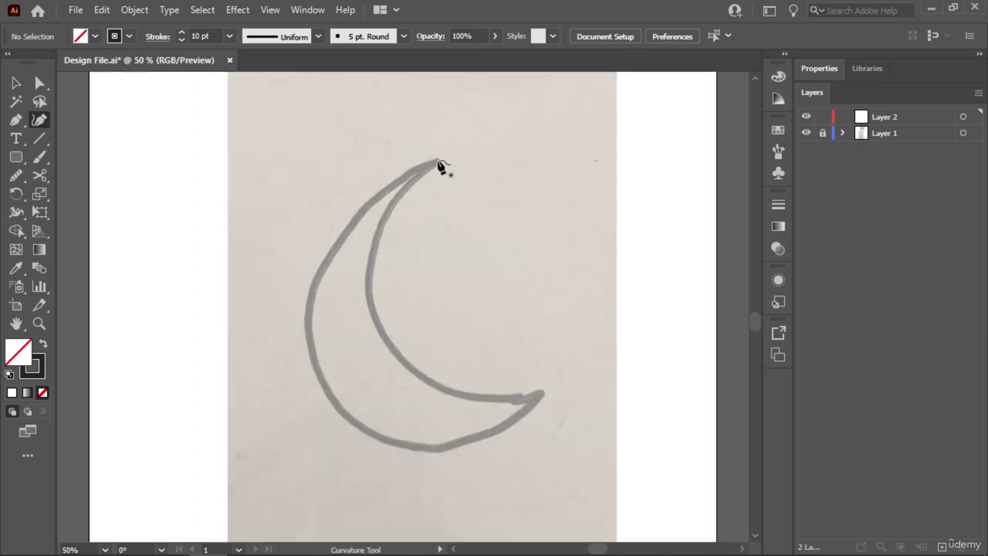
{"action": "left_click", "coordinate": [437, 161]}
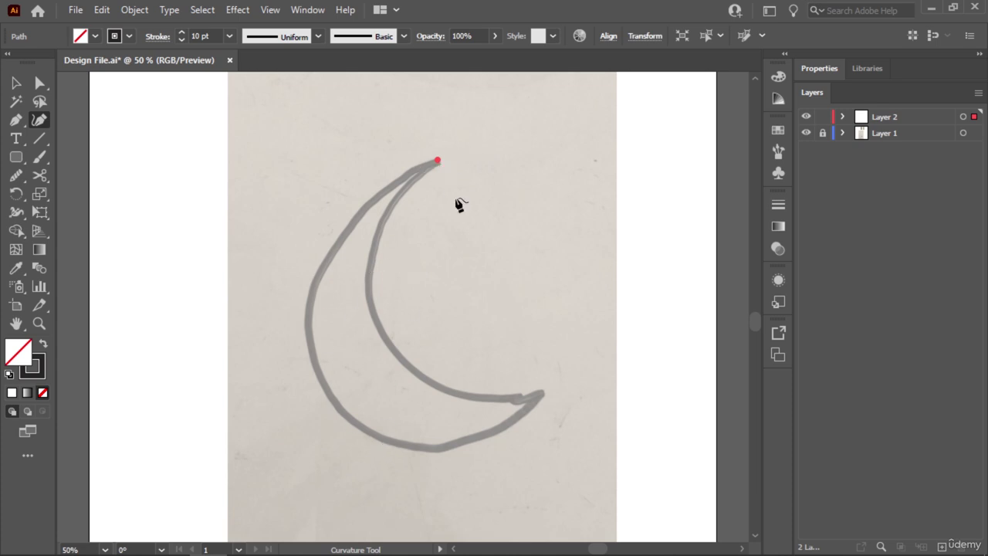
{"action": "left_click", "coordinate": [317, 367]}
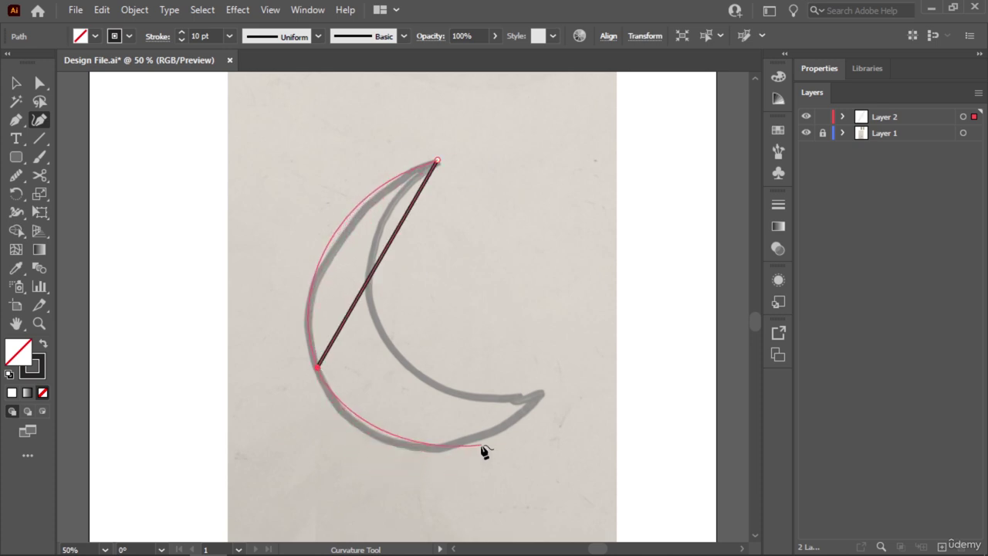
{"action": "left_click", "coordinate": [540, 395]}
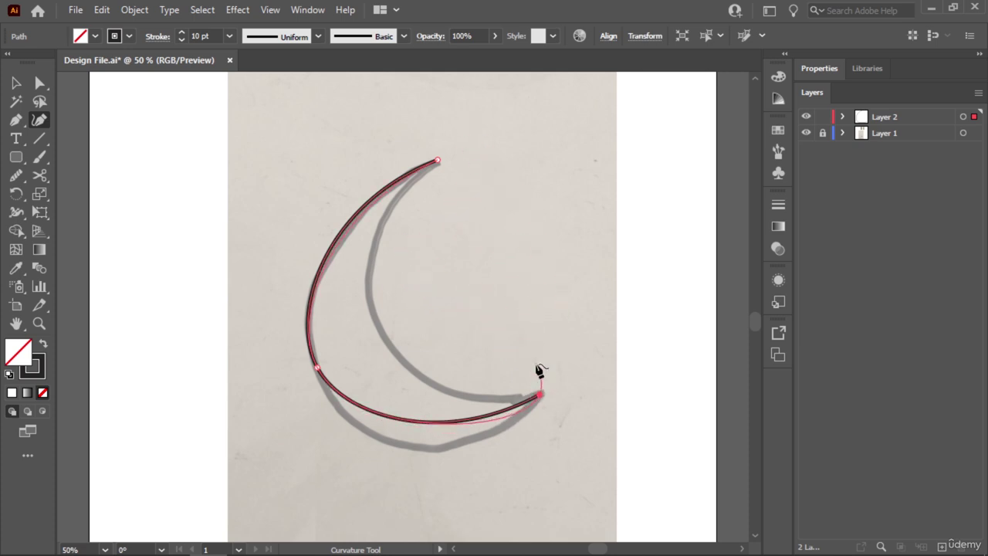
{"action": "key", "text": "ctrl+z"}
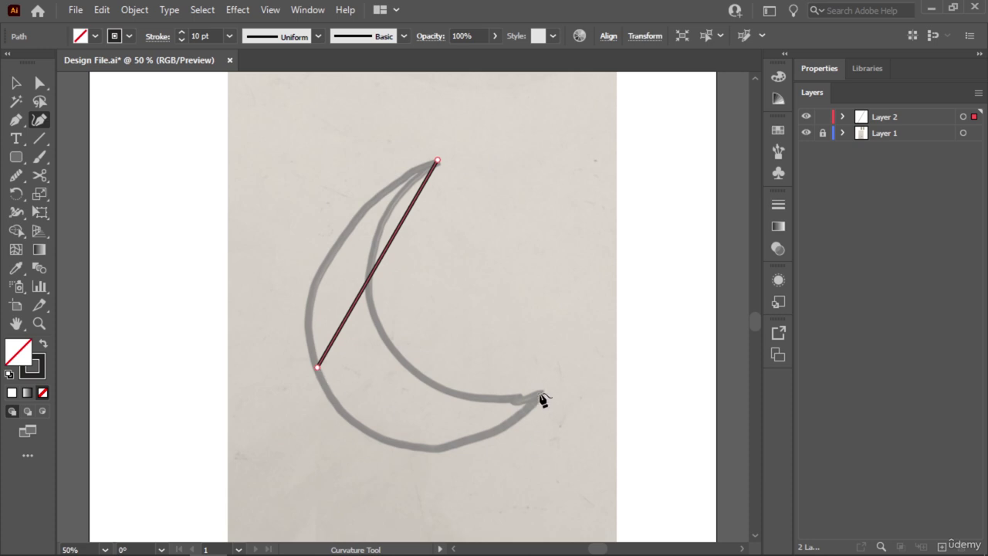
Try to continue the moon path to the lower tip and back along the inner curve, and delete the whole path
{"action": "left_click", "coordinate": [541, 395]}
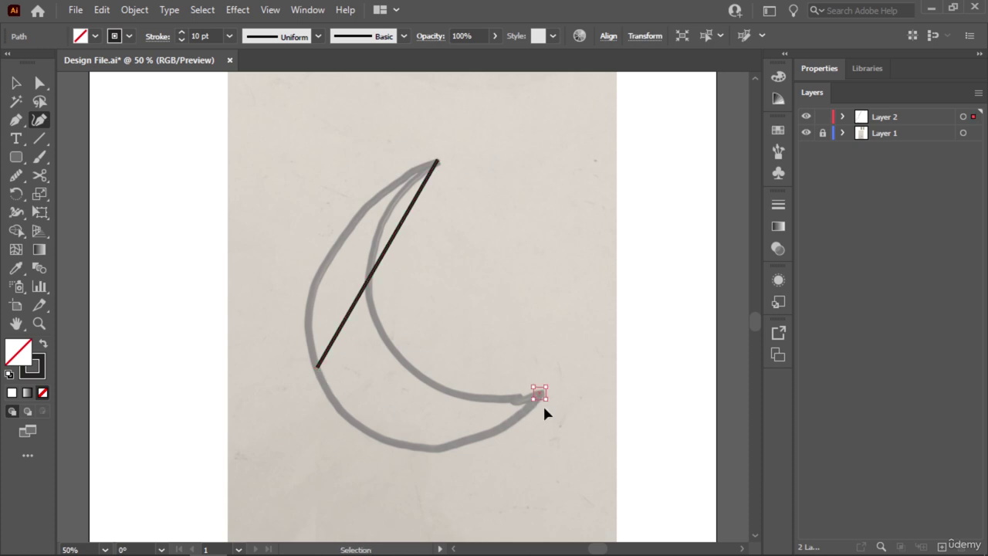
{"action": "left_click", "coordinate": [318, 369]}
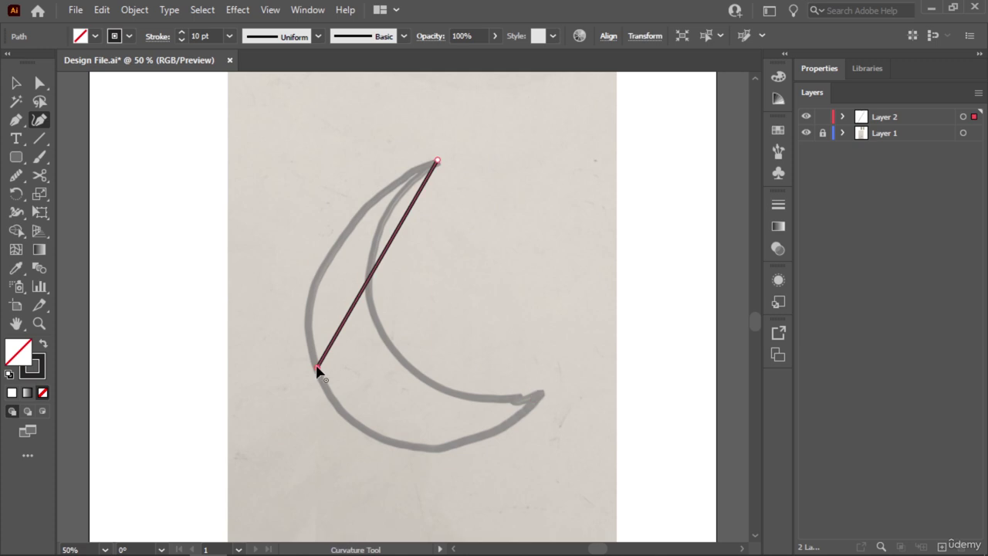
{"action": "left_click", "coordinate": [541, 396]}
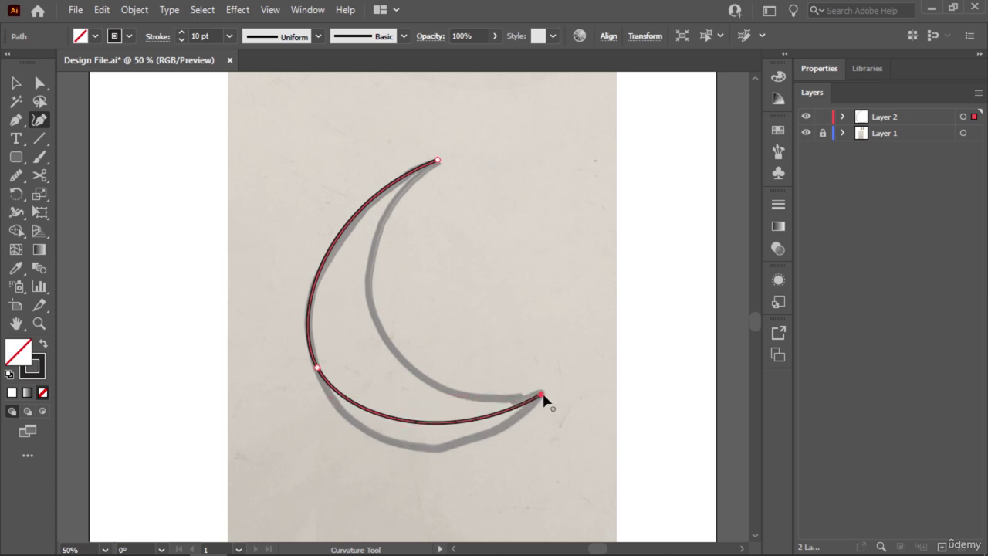
{"action": "left_click", "coordinate": [380, 325]}
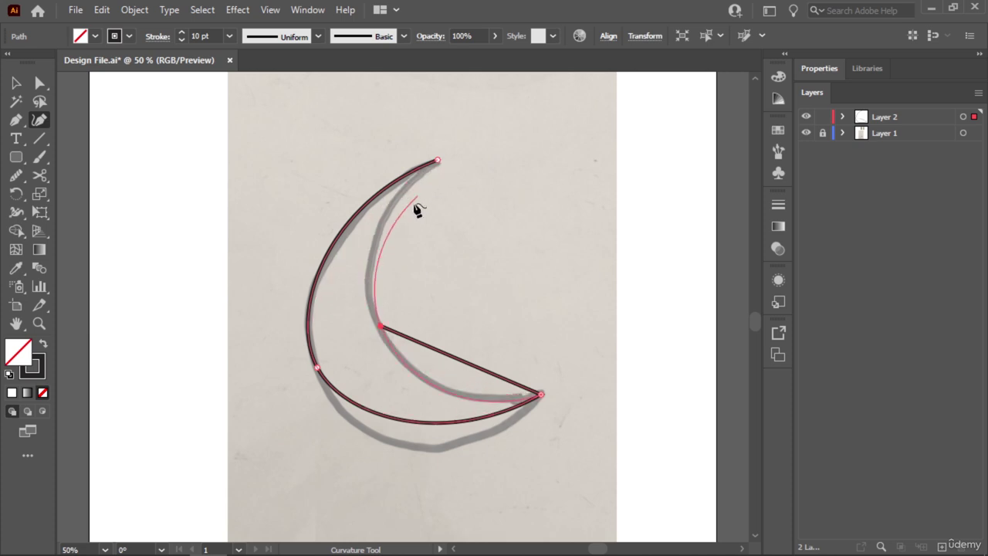
{"action": "left_click", "coordinate": [437, 162]}
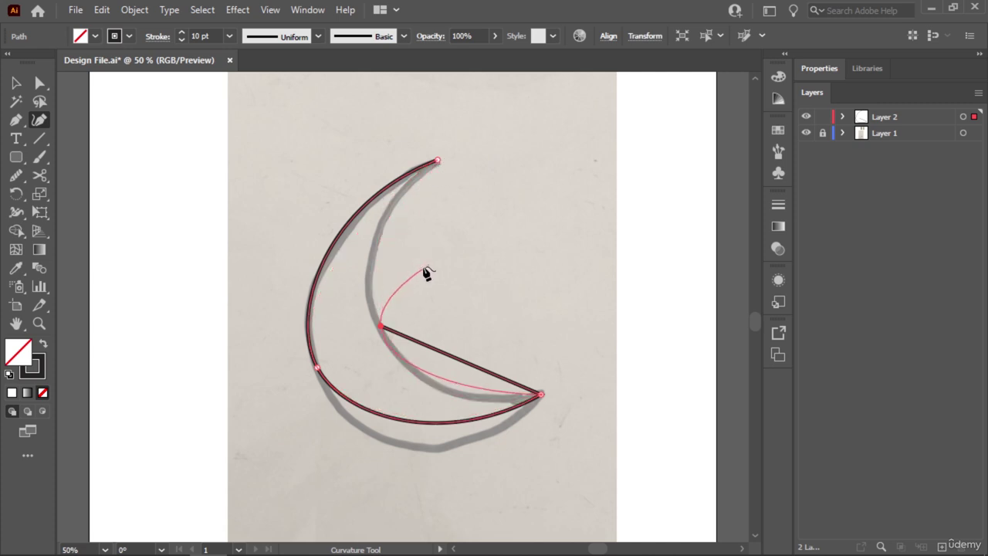
{"action": "key", "text": "Delete"}
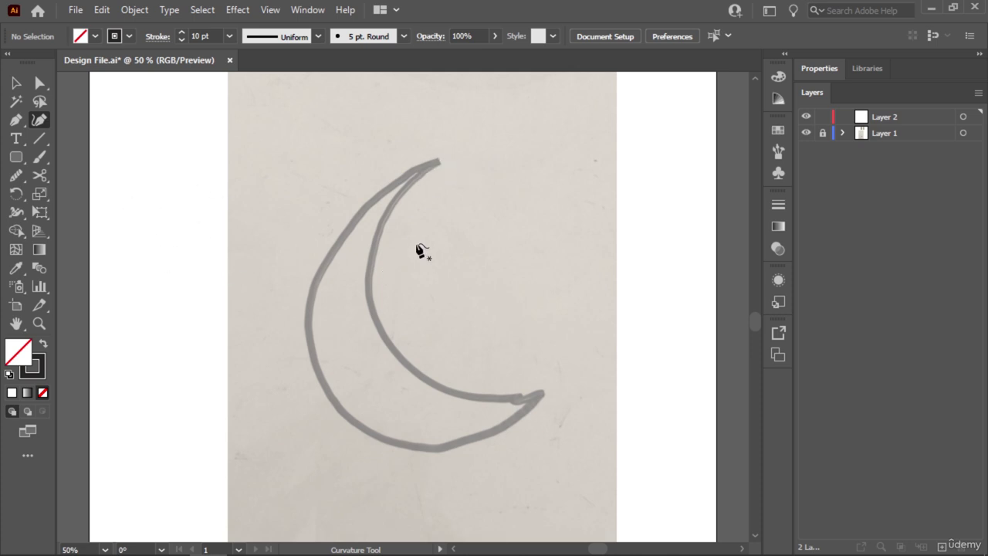
Trace the moon as a closed Curvature Tool path with corner points at both tips and one smooth point on each curve
{"action": "left_click", "coordinate": [437, 159]}
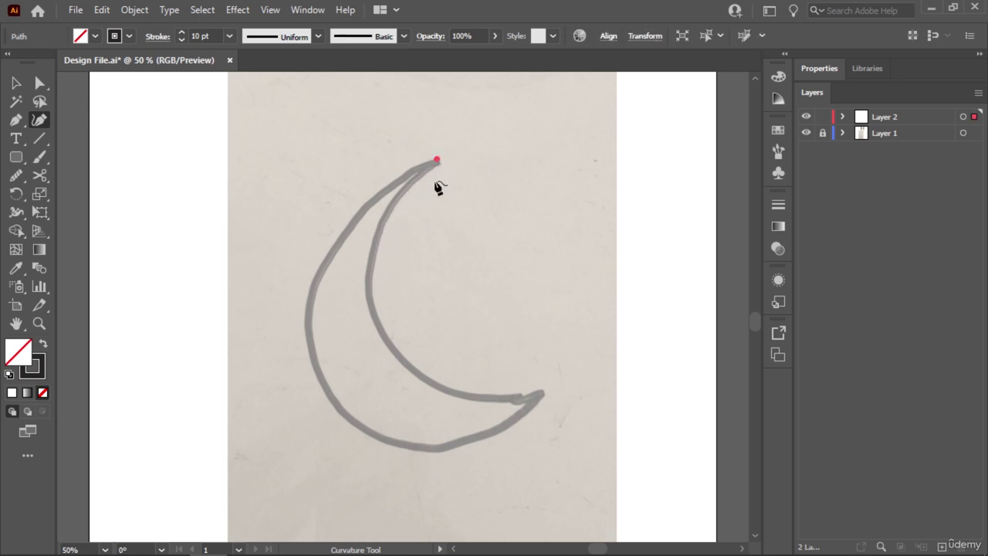
{"action": "left_click", "coordinate": [315, 363]}
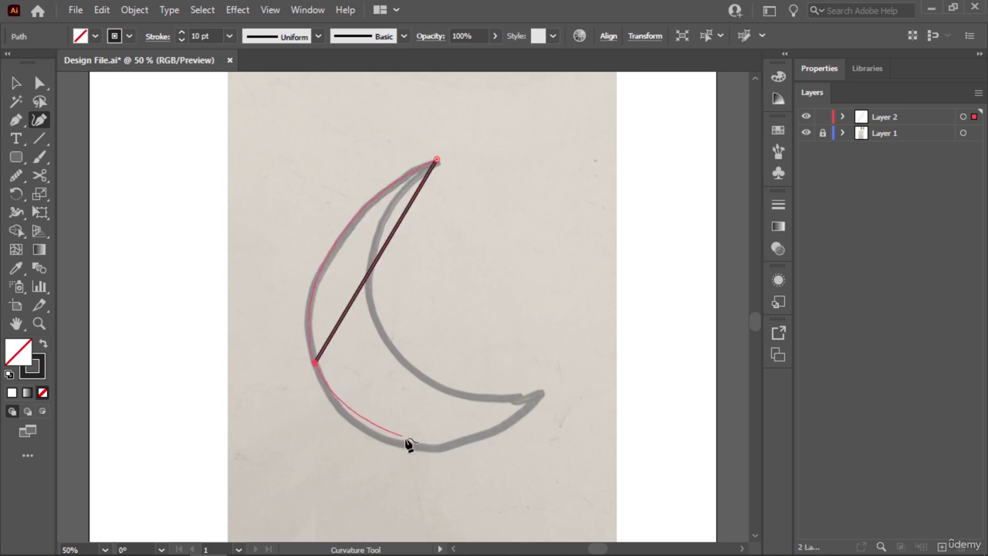
{"action": "left_click", "coordinate": [540, 394]}
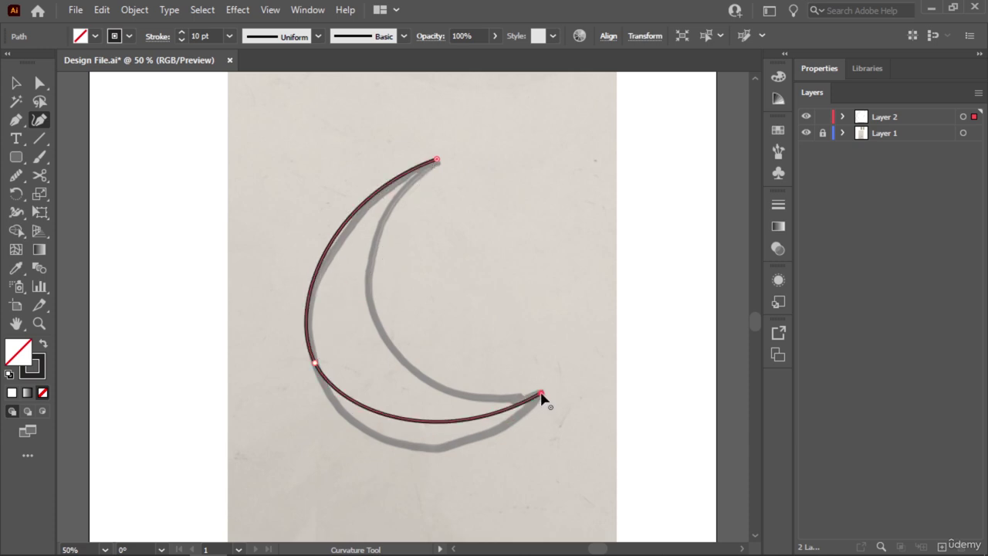
{"action": "left_click", "coordinate": [383, 331]}
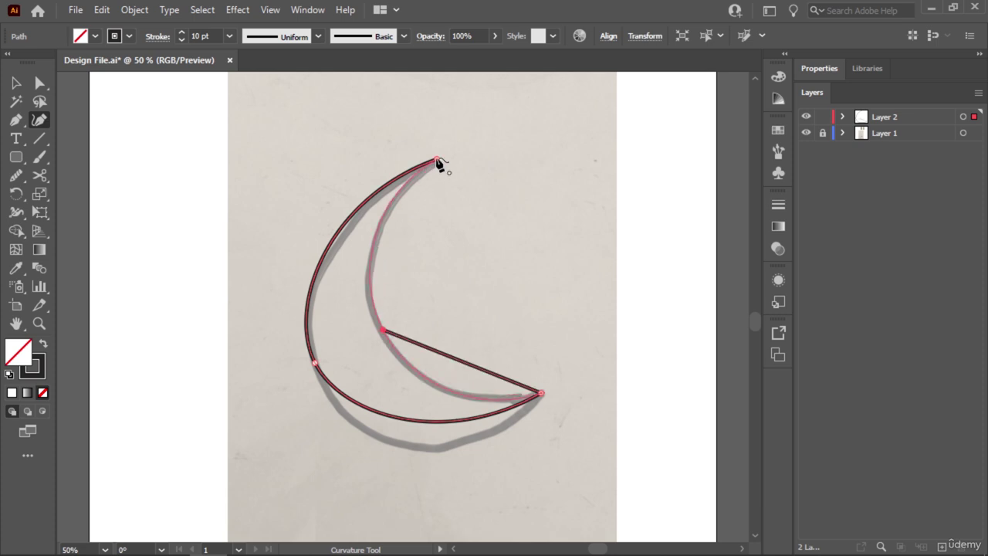
{"action": "left_click", "coordinate": [437, 162]}
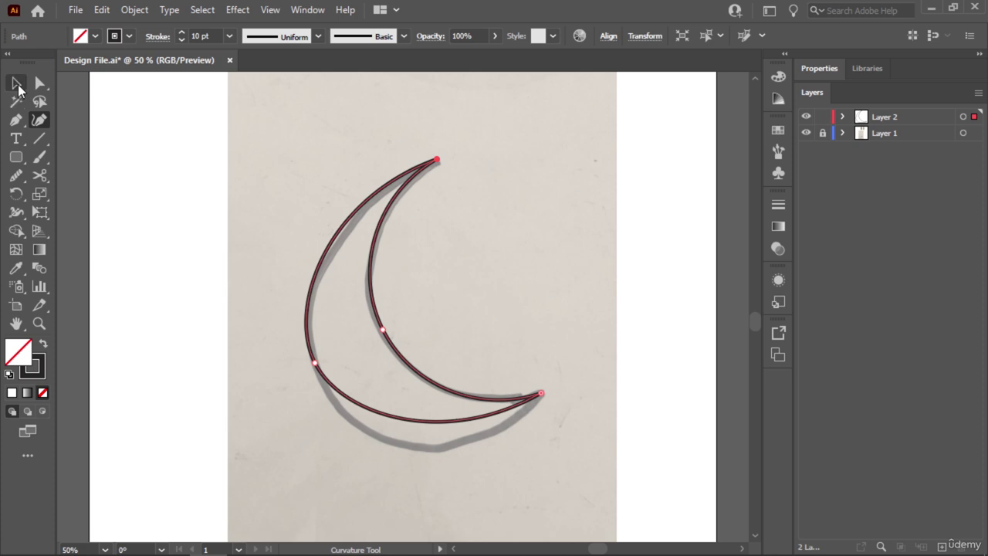
Adjust the direction handles of the moon's outer curve with Direct Selection to follow the sketch, and deselect the path
{"action": "left_click", "coordinate": [40, 84]}
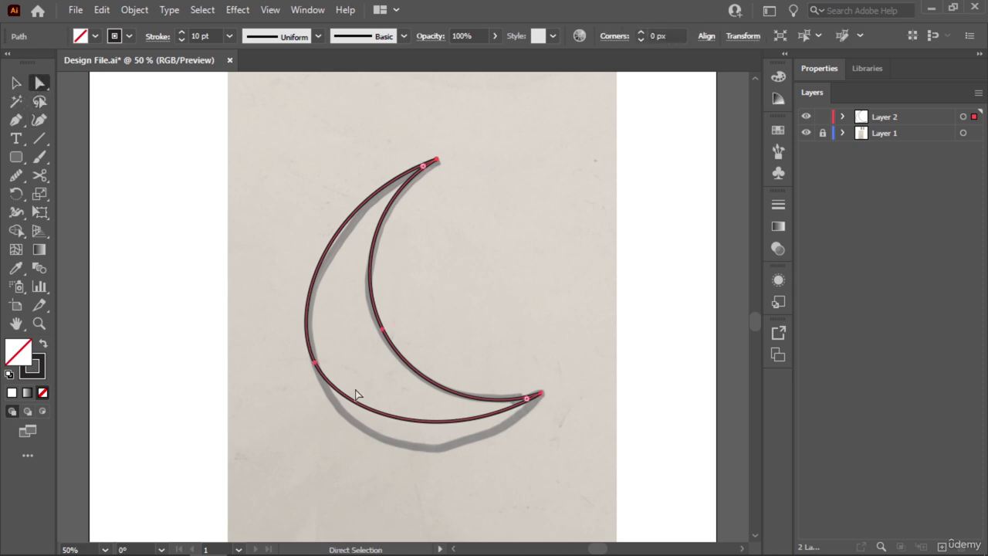
{"action": "left_click", "coordinate": [314, 363]}
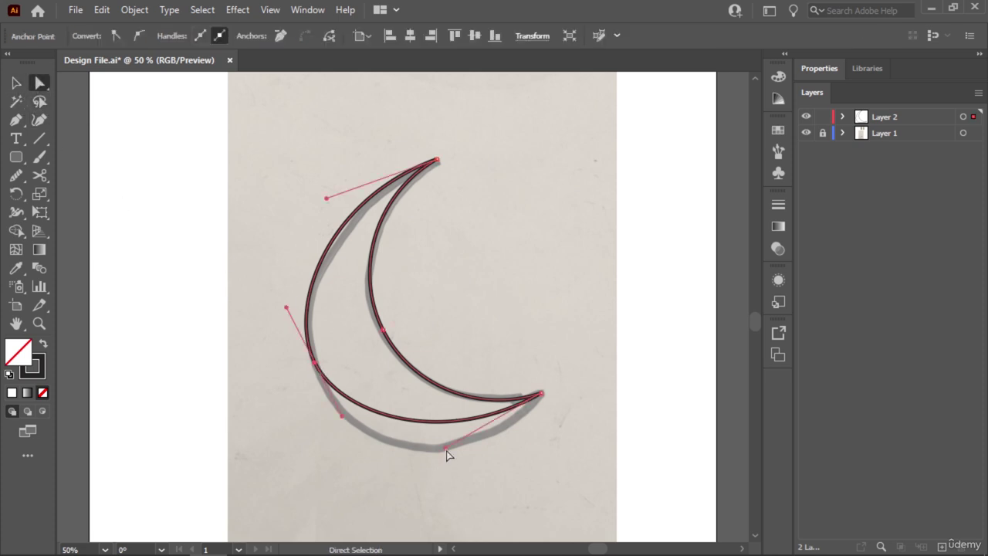
{"action": "left_click_drag", "start_coordinate": [446, 449], "coordinate": [455, 491]}
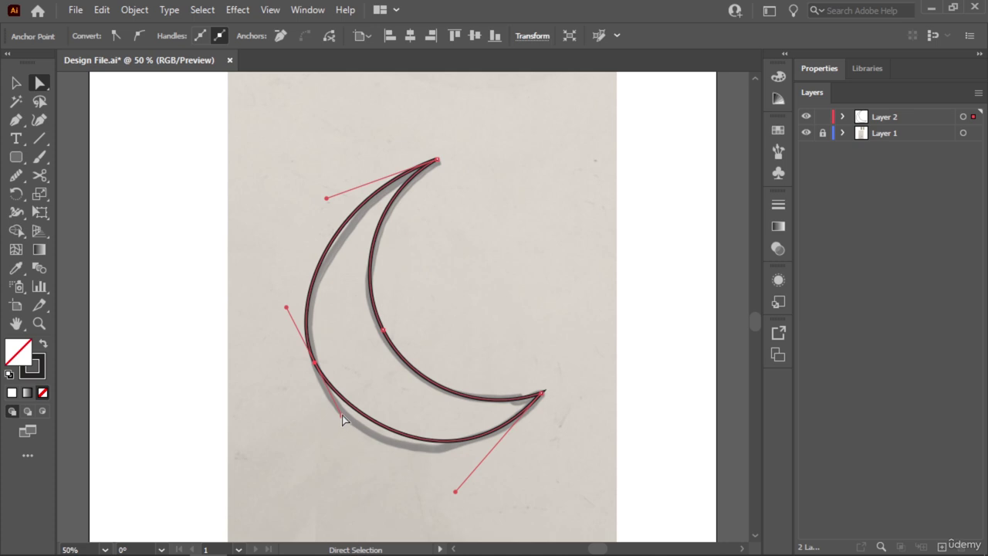
{"action": "left_click_drag", "start_coordinate": [342, 417], "coordinate": [331, 430]}
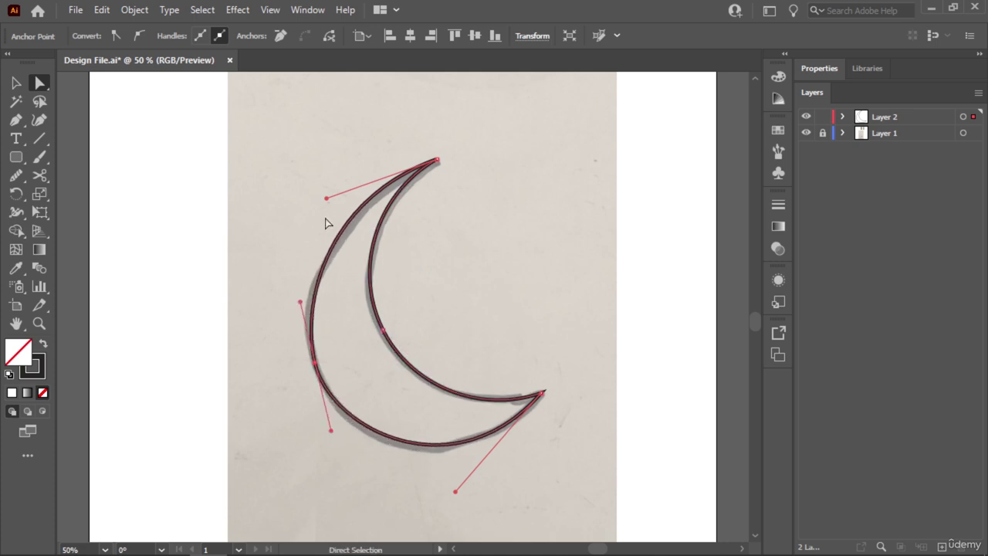
{"action": "left_click_drag", "start_coordinate": [327, 199], "coordinate": [312, 225]}
{"action": "left_click", "coordinate": [17, 82]}
{"action": "left_click", "coordinate": [171, 226]}
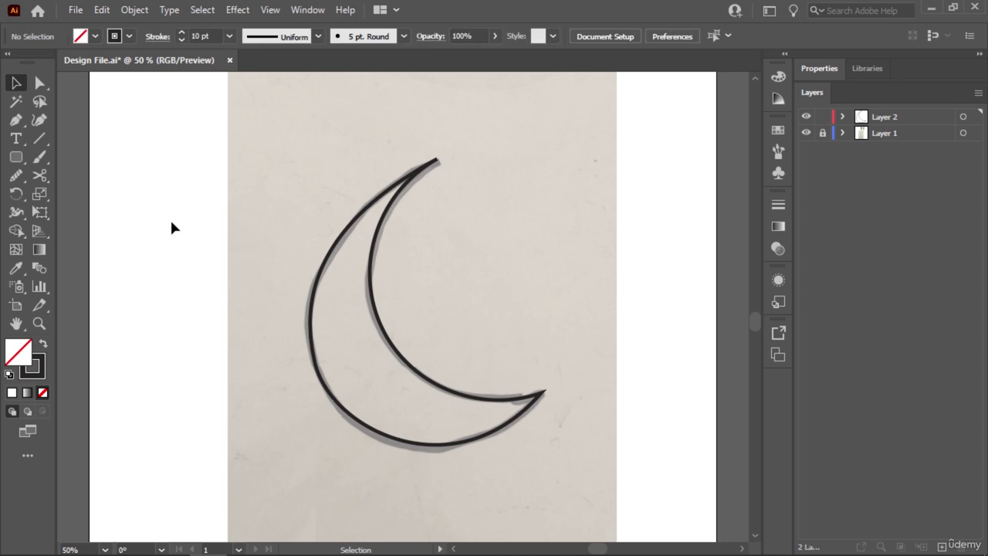
Unlock Layer 1 and move the moon sketch together with its traced outline off the artboard to its left
{"action": "key", "text": "ctrl+minus"}
{"action": "key", "text": "ctrl+minus"}
{"action": "key", "text": "ctrl+minus"}
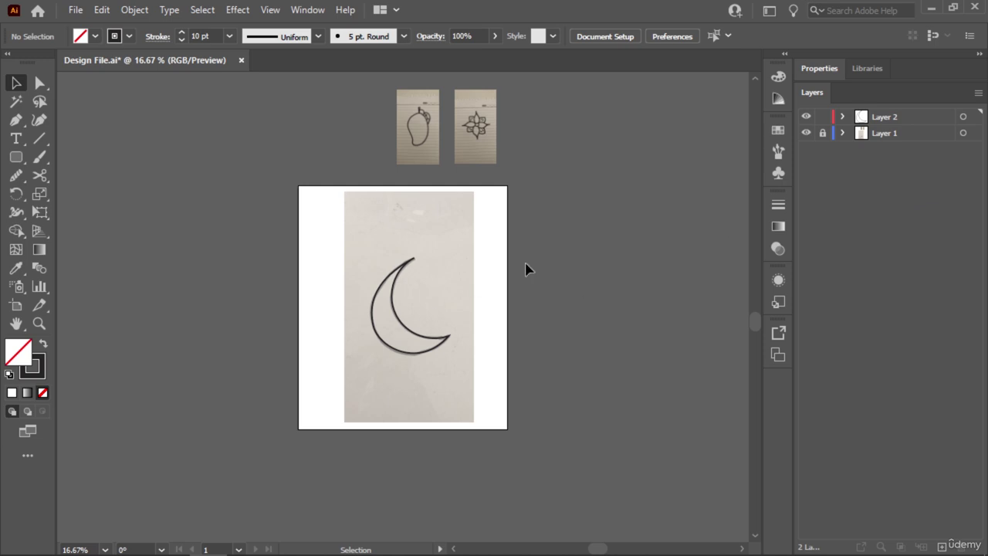
{"action": "left_click", "coordinate": [822, 132]}
{"action": "left_click_drag", "start_coordinate": [319, 397], "coordinate": [54, 369]}
{"action": "left_click", "coordinate": [430, 108]}
{"action": "left_click", "coordinate": [370, 98]}
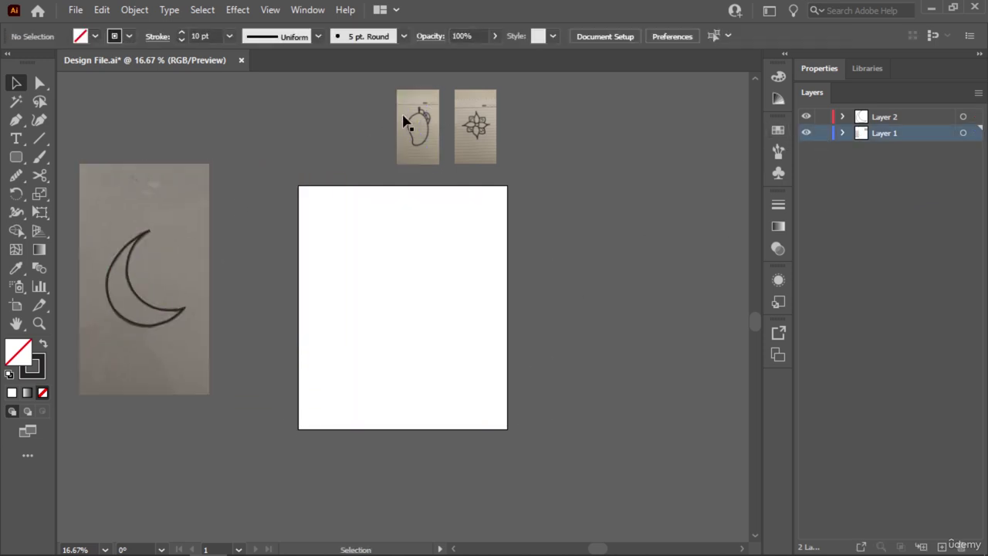
Enlarge the mango sketch over the artboard and set its opacity to 50%
{"action": "left_click_drag", "start_coordinate": [402, 115], "coordinate": [505, 181]}
{"action": "left_click_drag", "start_coordinate": [399, 300], "coordinate": [434, 281]}
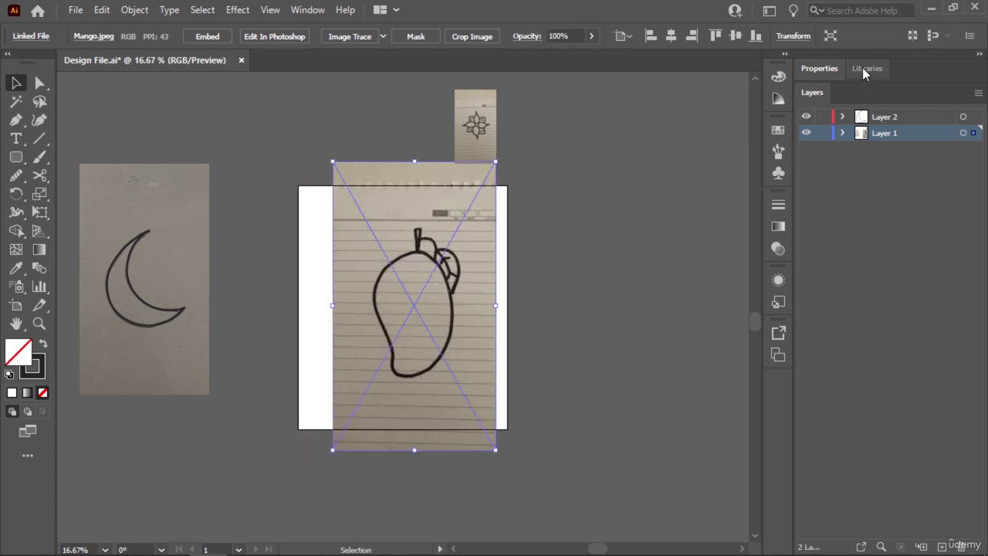
{"action": "left_click", "coordinate": [824, 67]}
{"action": "left_click", "coordinate": [884, 281]}
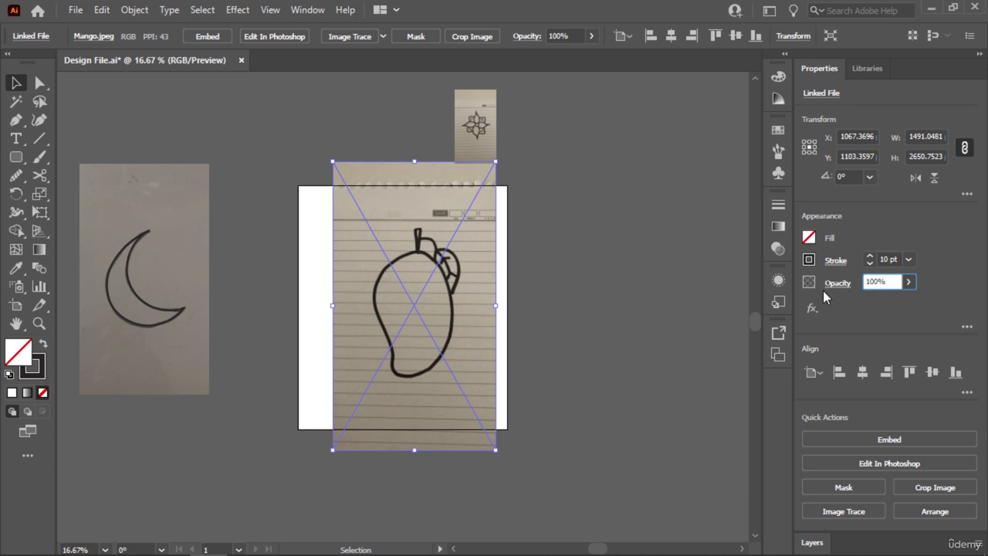
{"action": "type", "text": "50"}
{"action": "key", "text": "ctrl+a"}
{"action": "type", "text": "50"}
{"action": "key", "text": "Return"}
Deselect the mango sketch and lock Layer 1
{"action": "mouse_move", "coordinate": [838, 552]}
{"action": "left_click", "coordinate": [806, 540]}
{"action": "left_click", "coordinate": [708, 471]}
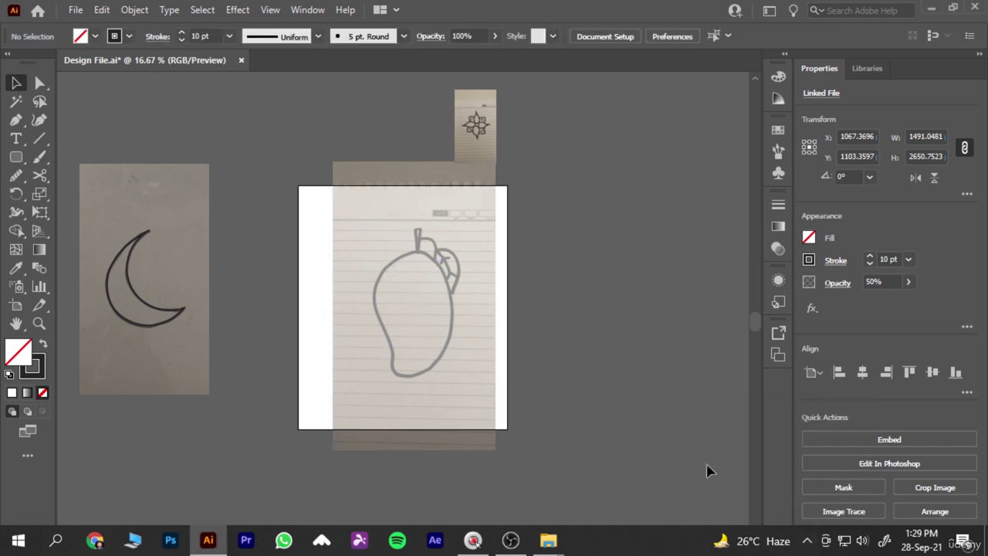
{"action": "left_click", "coordinate": [814, 539]}
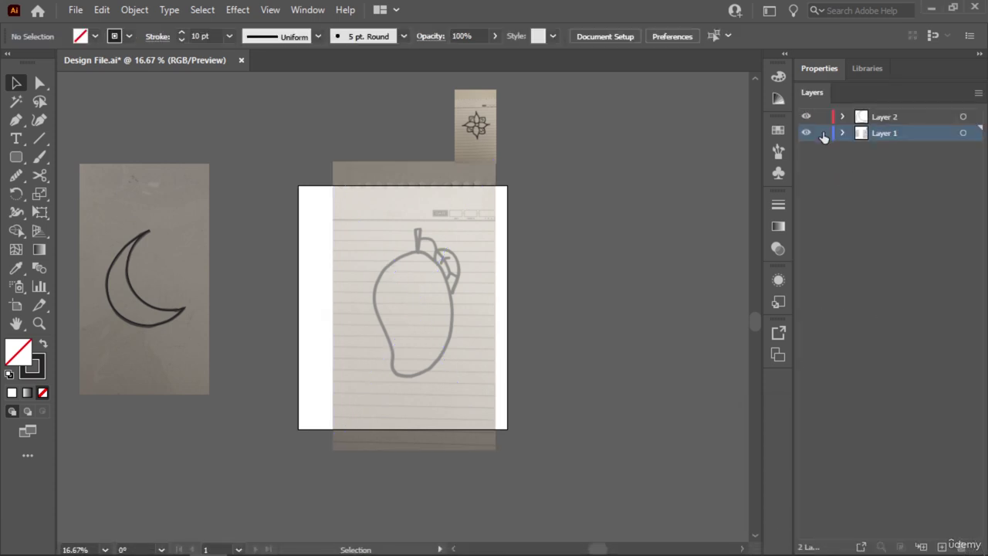
On Layer 2, start the mango outline with the Curvature Tool from the stem base down the fruit's upper left side
{"action": "scroll", "coordinate": [550, 369], "scroll_direction": "up", "scroll_amount": 2}
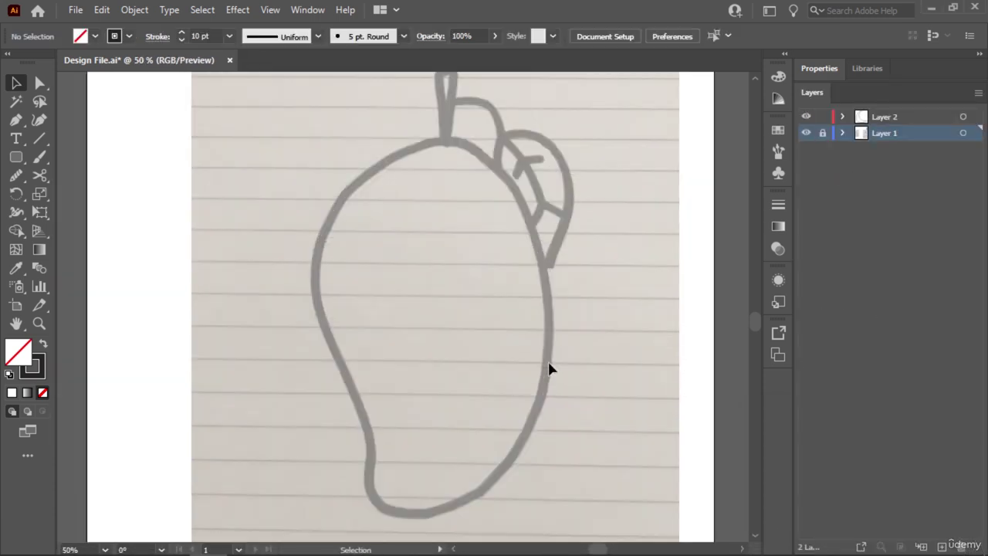
{"action": "left_click_drag", "start_coordinate": [551, 368], "coordinate": [467, 335]}
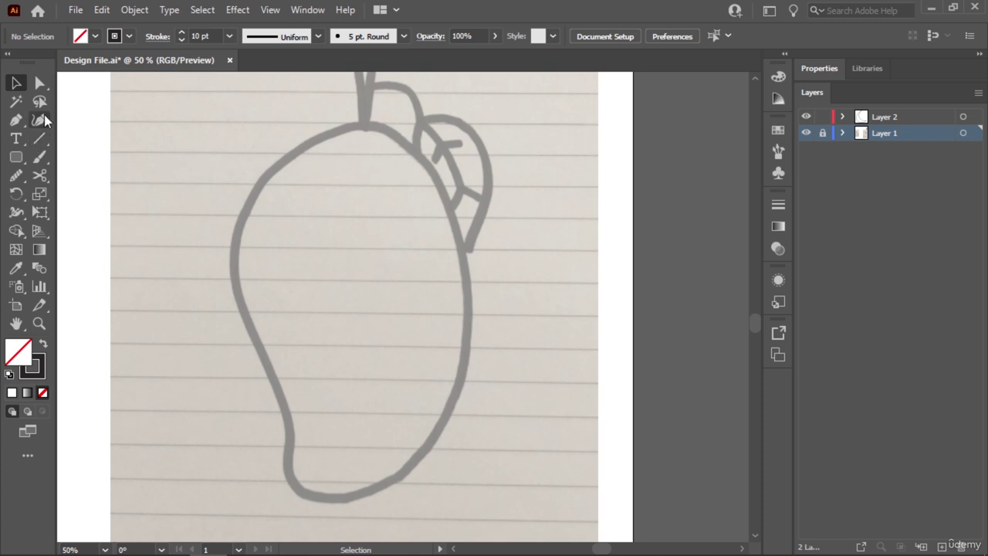
{"action": "left_click", "coordinate": [41, 121]}
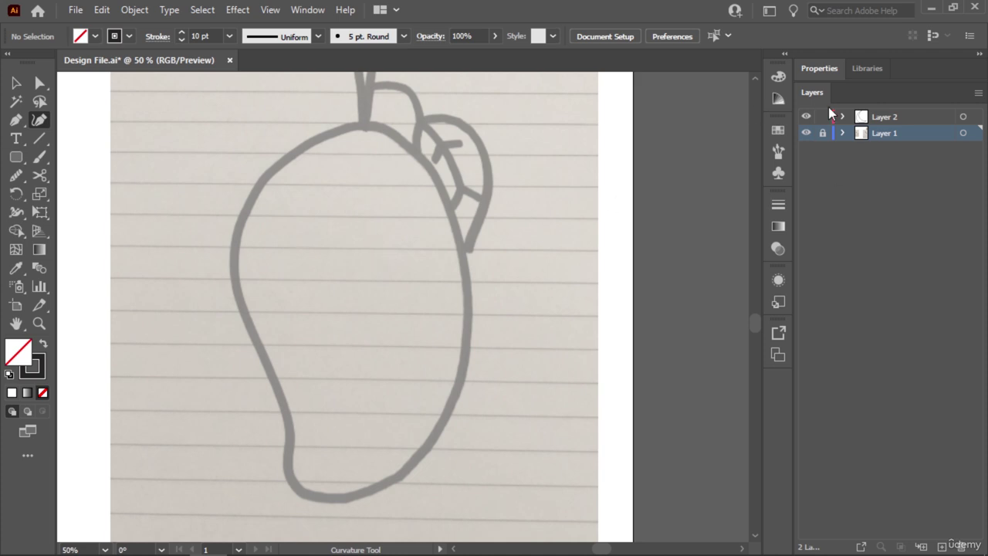
{"action": "left_click", "coordinate": [893, 117]}
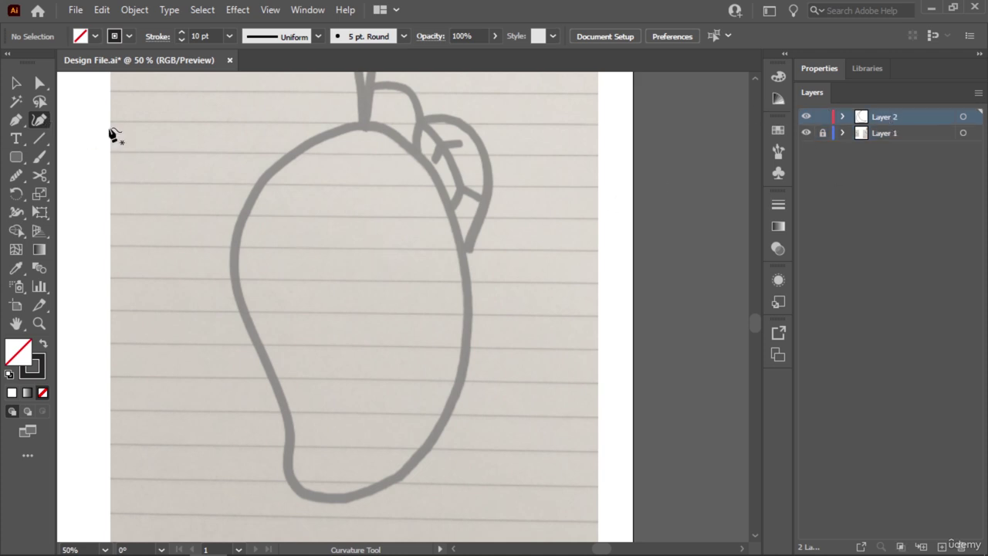
{"action": "left_click", "coordinate": [362, 124]}
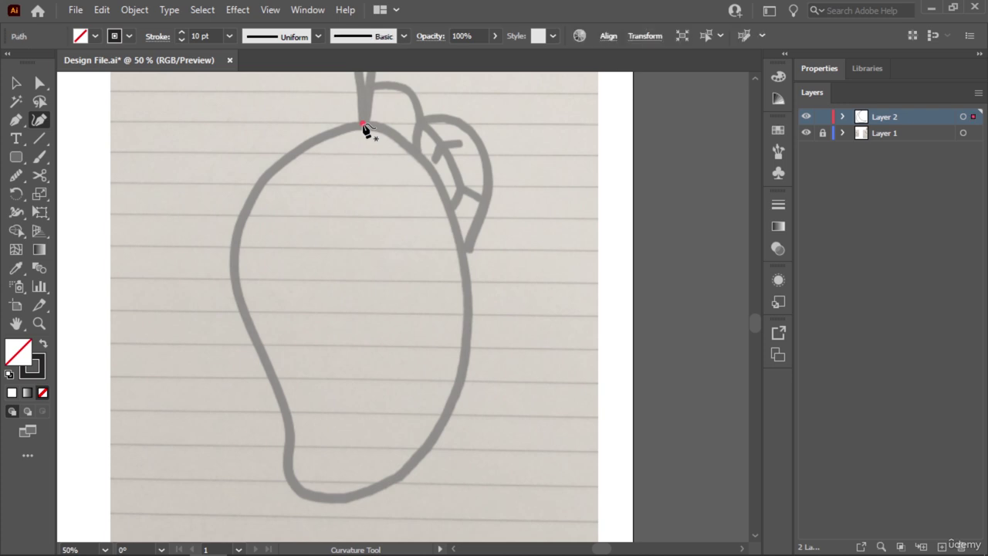
{"action": "left_click", "coordinate": [235, 244]}
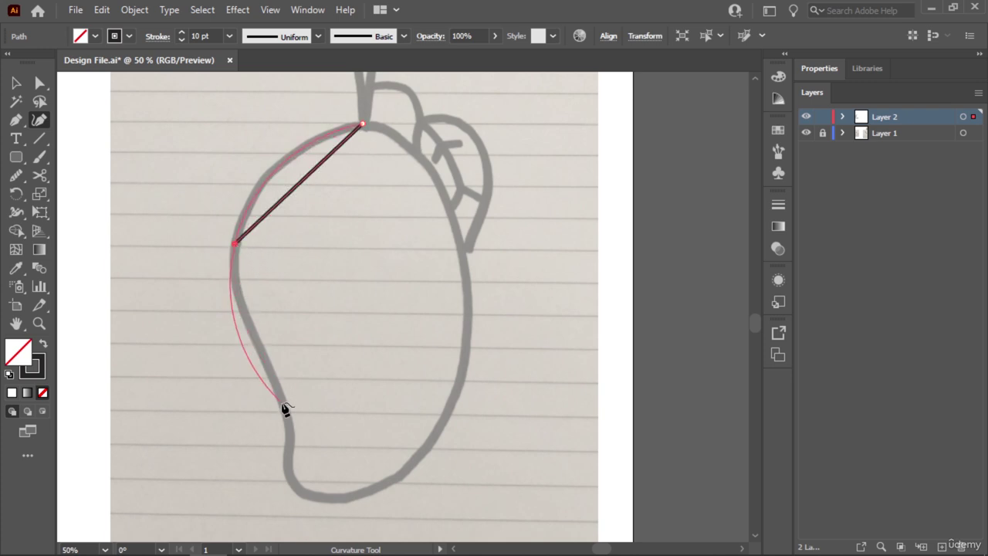
{"action": "left_click", "coordinate": [267, 356]}
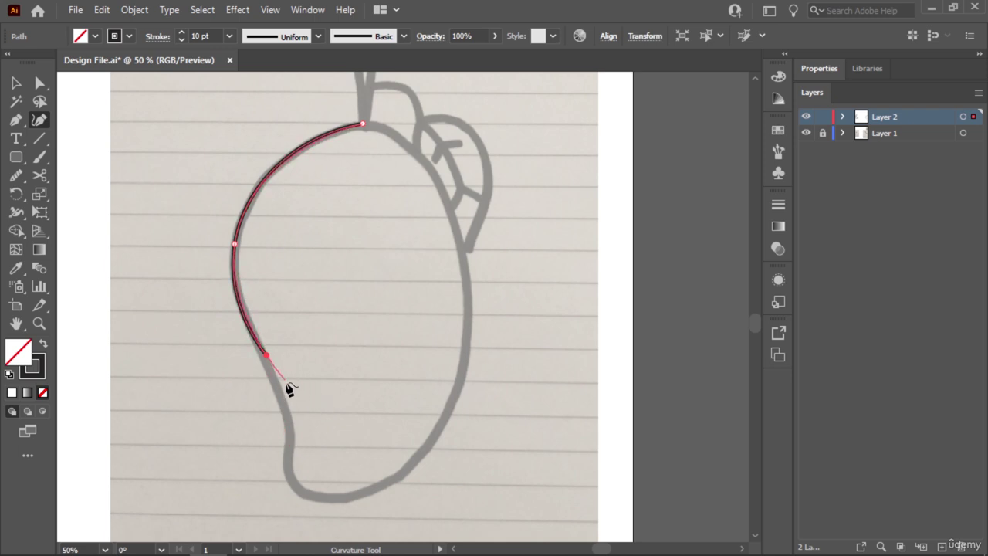
{"action": "key", "text": "ctrl+z"}
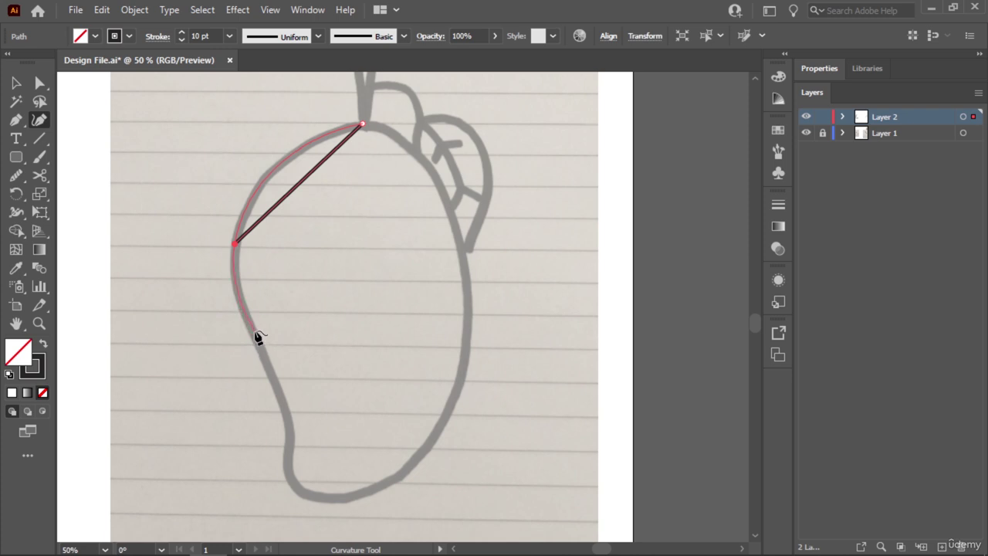
{"action": "left_click", "coordinate": [253, 331]}
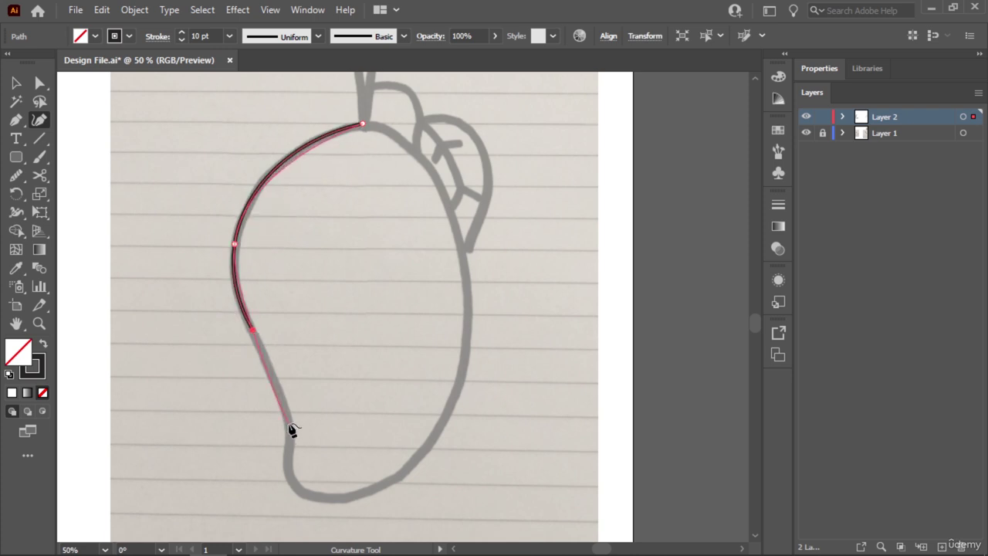
Continue the mango outline down the lower left side and around the bottom tip with curvature points
{"action": "left_click", "coordinate": [289, 427]}
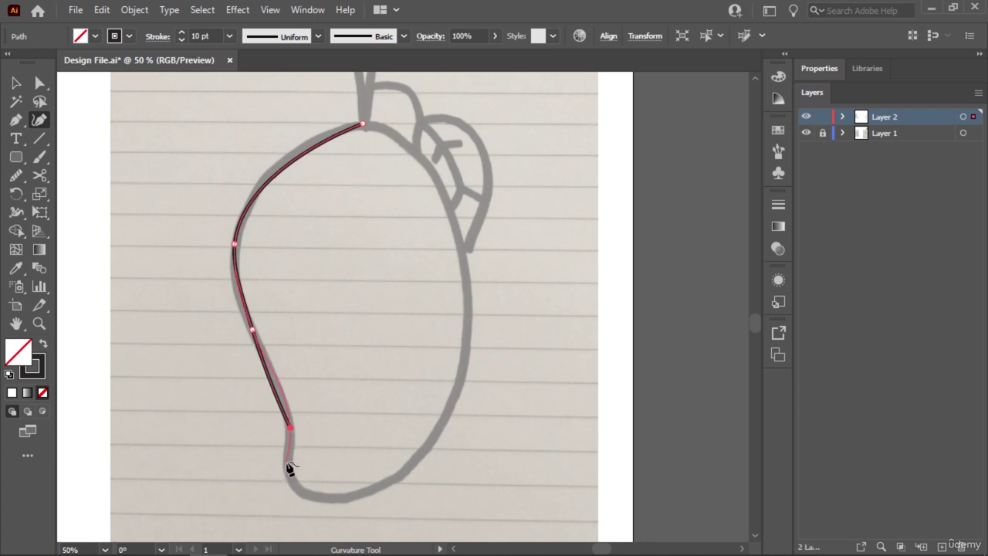
{"action": "left_click", "coordinate": [287, 463]}
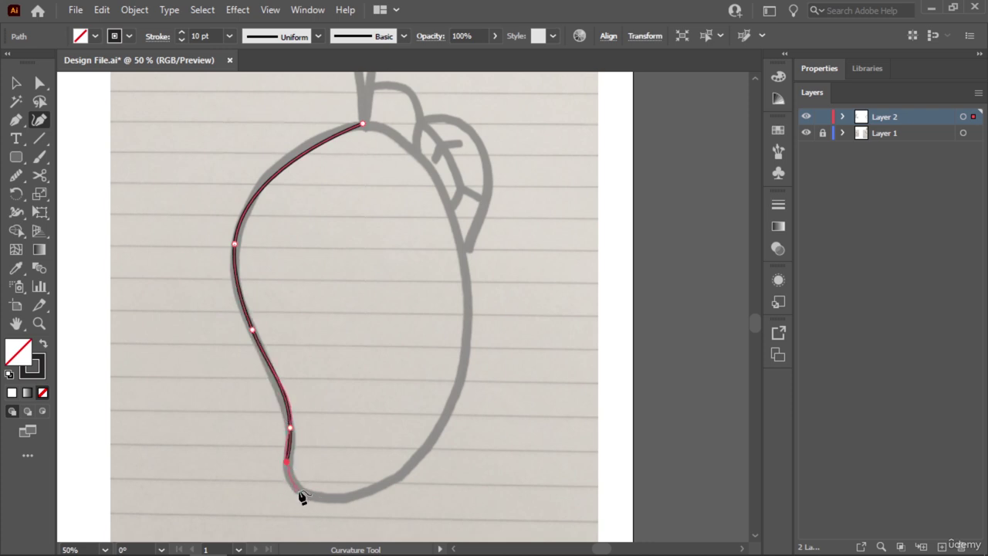
{"action": "left_click", "coordinate": [299, 490]}
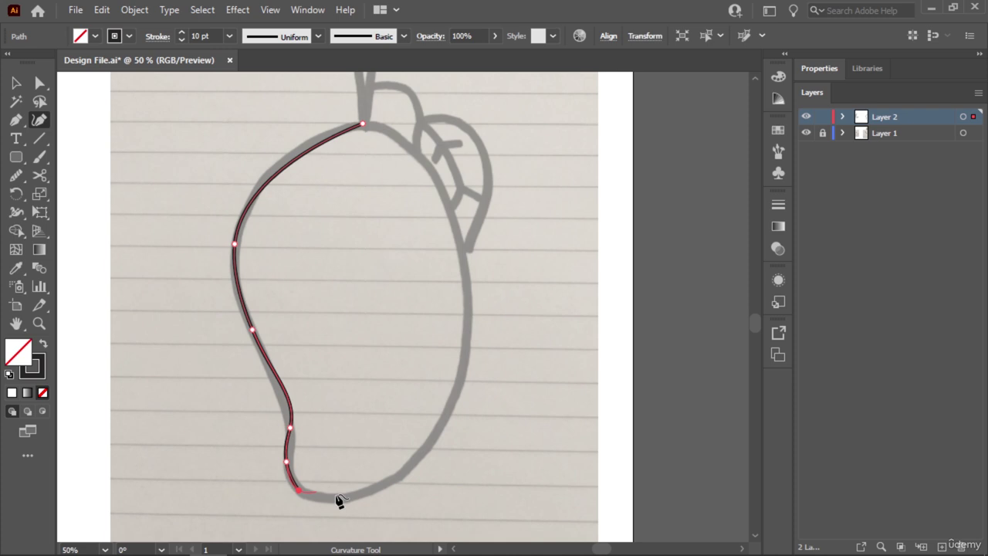
{"action": "left_click", "coordinate": [397, 477]}
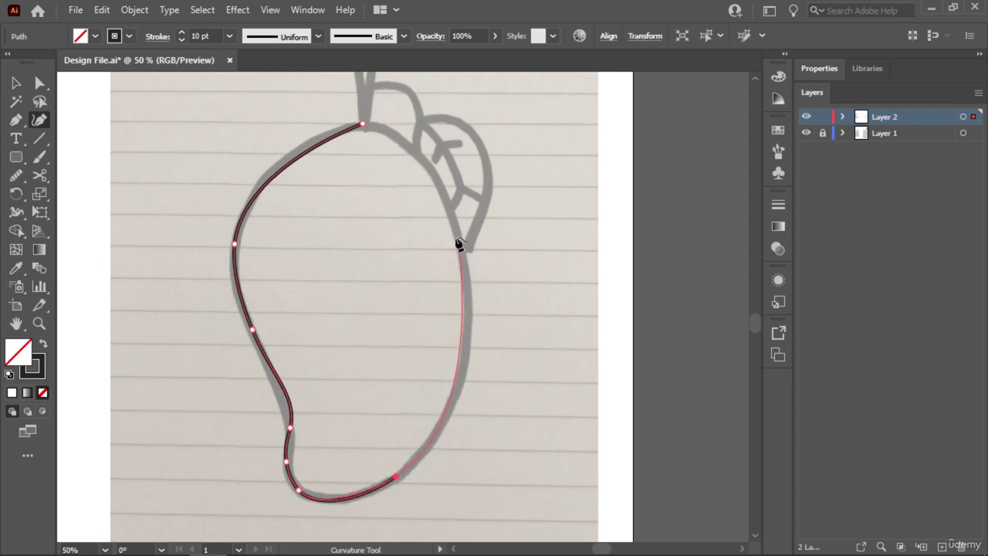
Complete the mango outline up its right side, close it at the stem base, and deselect the path
{"action": "left_click", "coordinate": [449, 205]}
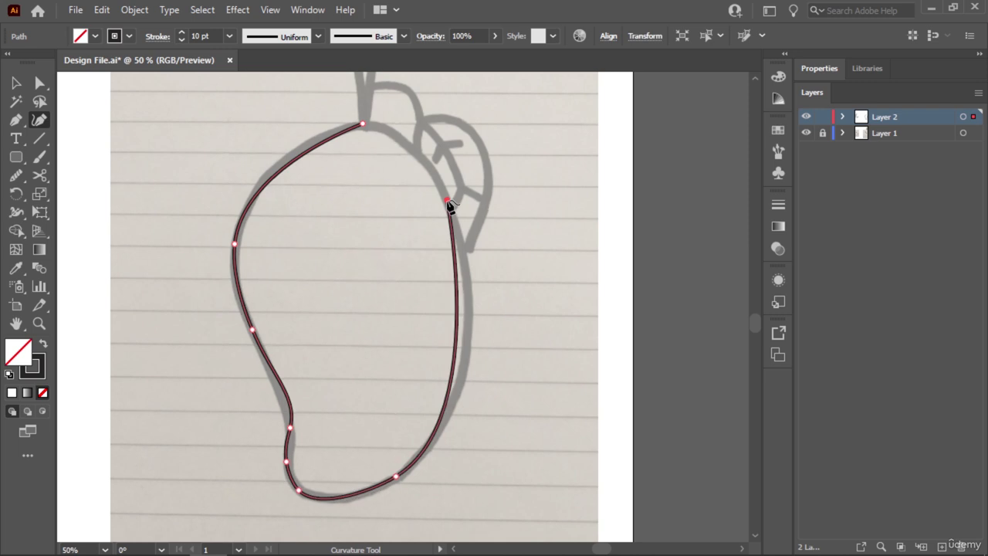
{"action": "key", "text": "ctrl+z"}
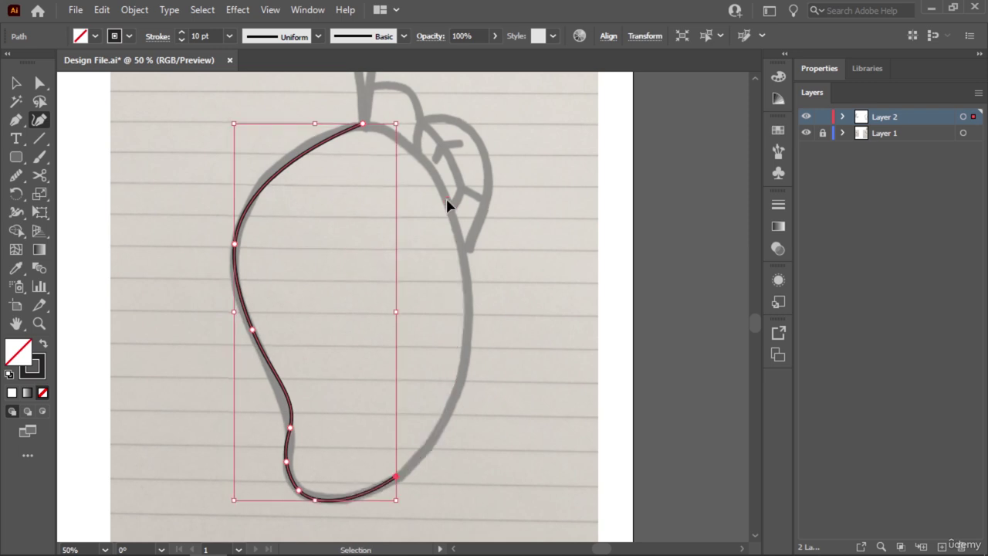
{"action": "left_click", "coordinate": [466, 262]}
{"action": "key", "text": "ctrl+z"}
{"action": "left_click", "coordinate": [469, 288]}
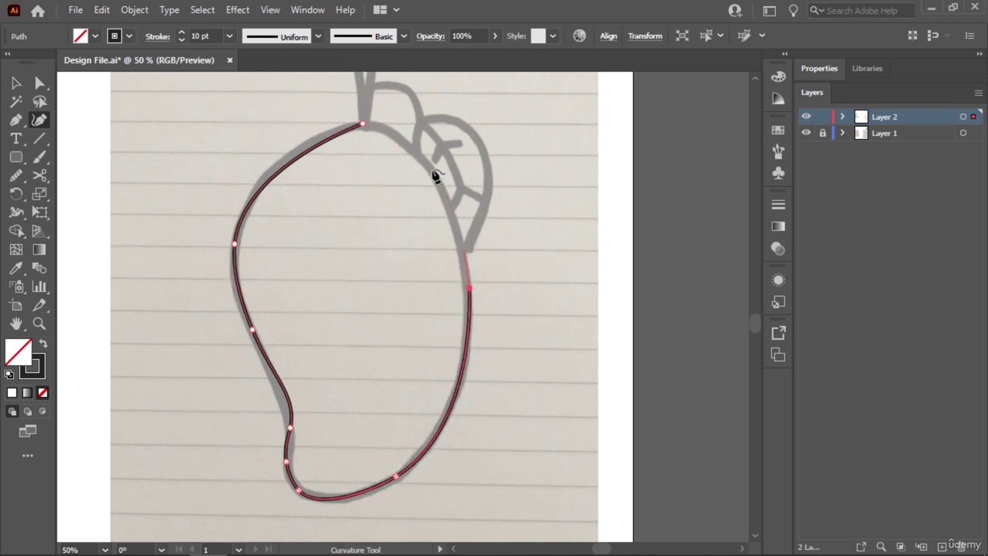
{"action": "left_click", "coordinate": [363, 124]}
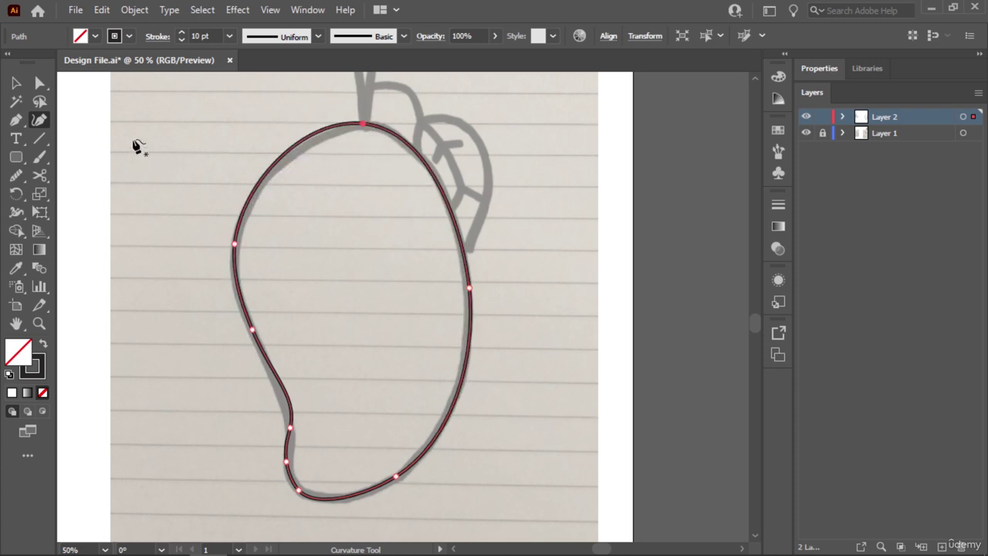
{"action": "left_click", "coordinate": [16, 83]}
{"action": "left_click", "coordinate": [219, 148]}
Trace the mango's stem as a closed, straight-sided triangle with the Curvature Tool, and deselect it
{"action": "left_click_drag", "start_coordinate": [477, 191], "coordinate": [428, 299]}
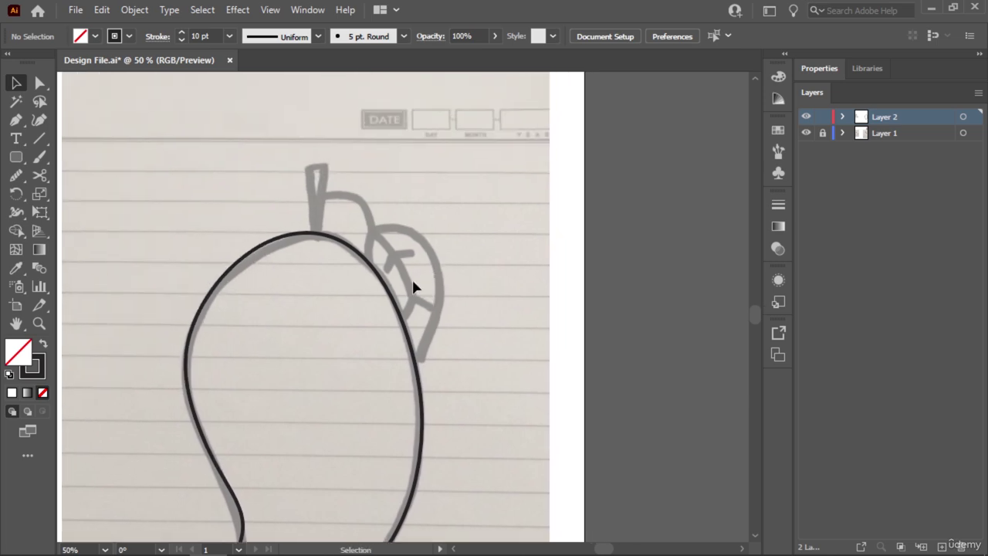
{"action": "left_click", "coordinate": [39, 120]}
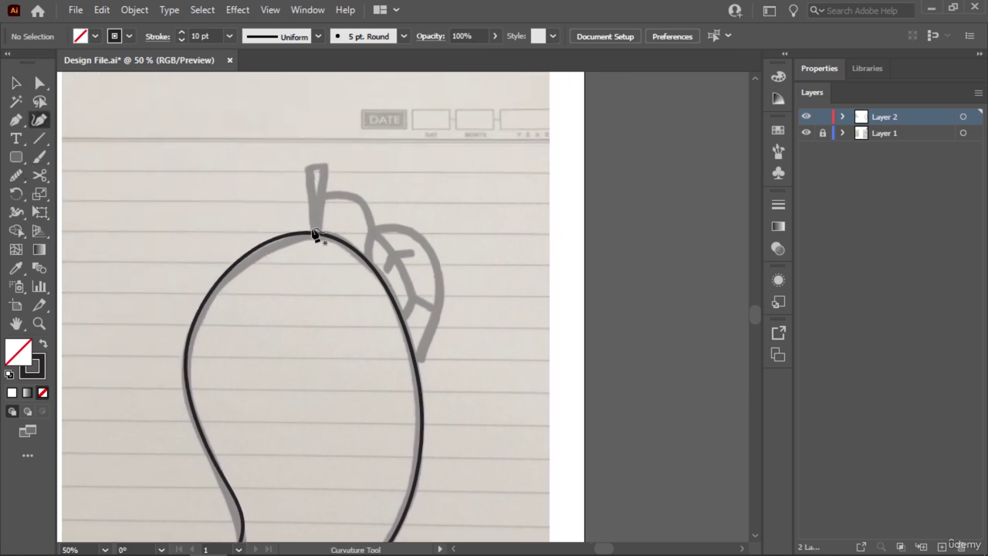
{"action": "double_click", "coordinate": [315, 233]}
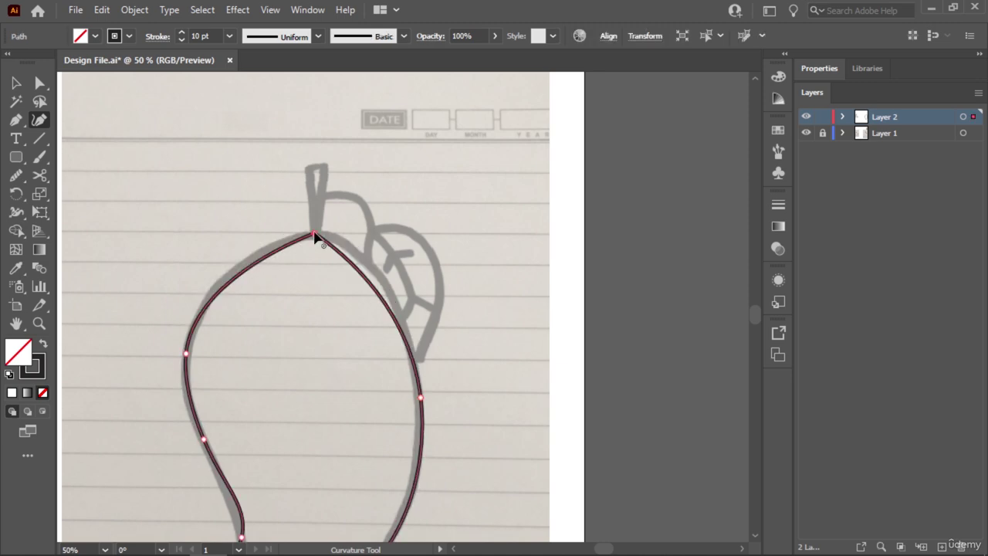
{"action": "key", "text": "ctrl+z"}
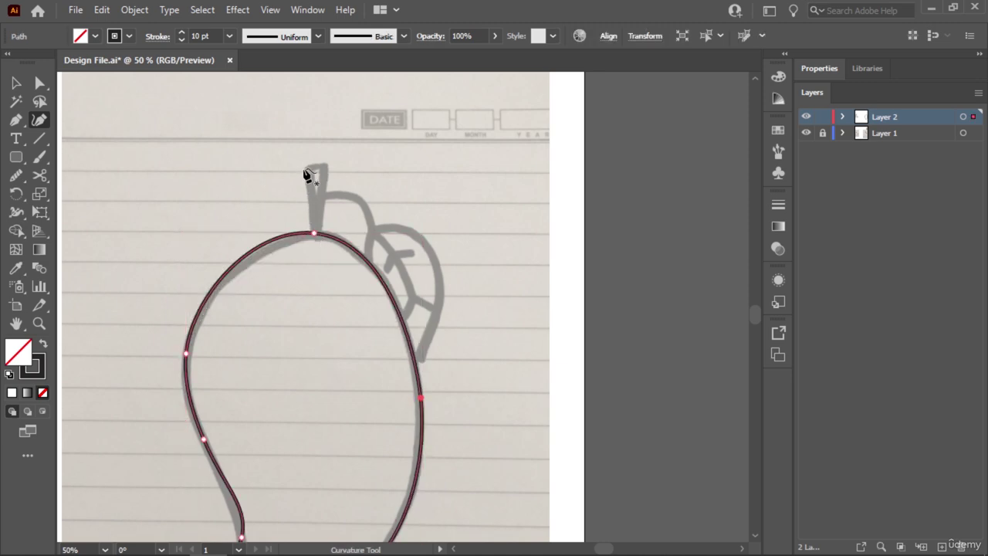
{"action": "left_click", "coordinate": [307, 166]}
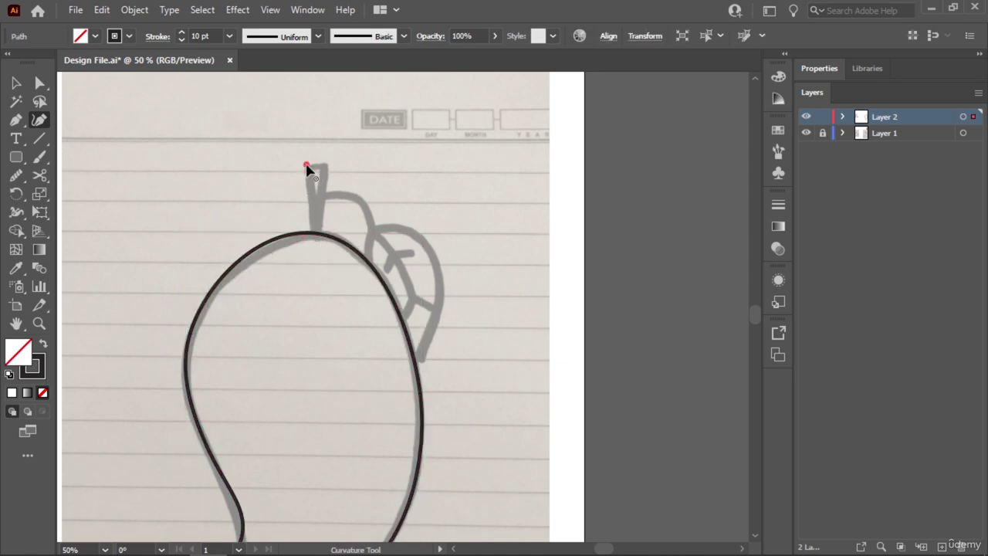
{"action": "left_click", "coordinate": [327, 164]}
{"action": "left_click", "coordinate": [315, 228]}
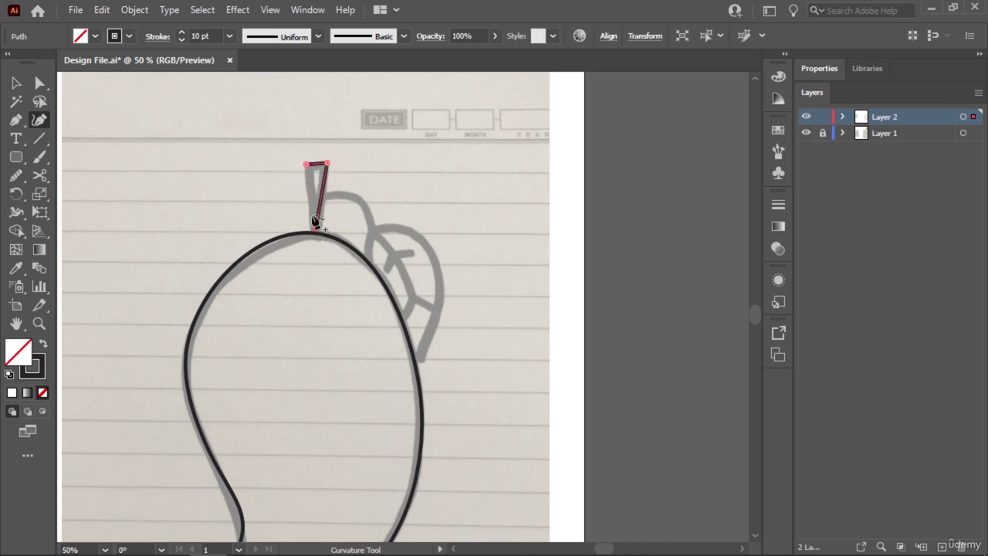
{"action": "left_click", "coordinate": [306, 166]}
{"action": "double_click", "coordinate": [306, 166]}
{"action": "left_click", "coordinate": [16, 82]}
{"action": "left_click", "coordinate": [140, 135]}
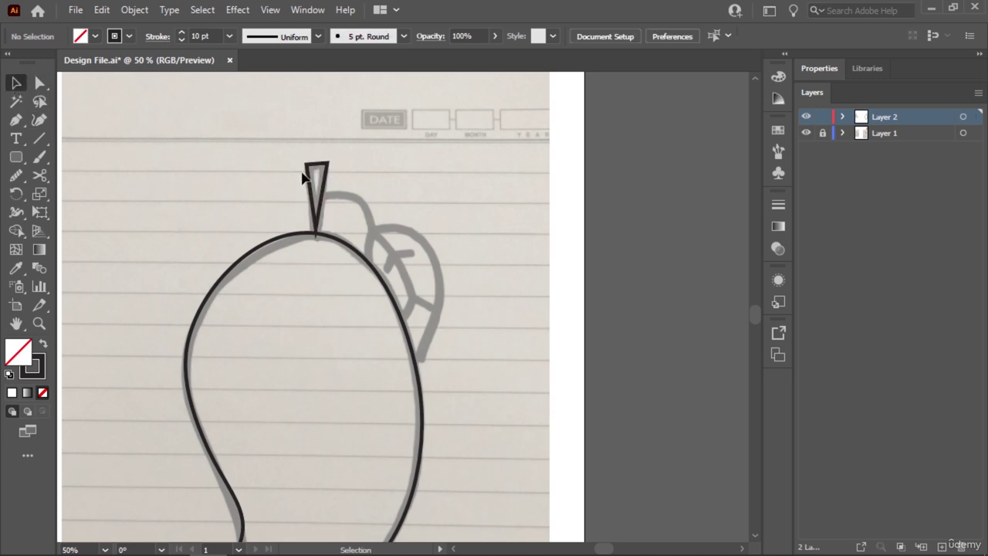
Try to start the leaf stalk's curve on the stem's right edge, undo the last point, and deselect the stem
{"action": "key", "text": "ctrl+1"}
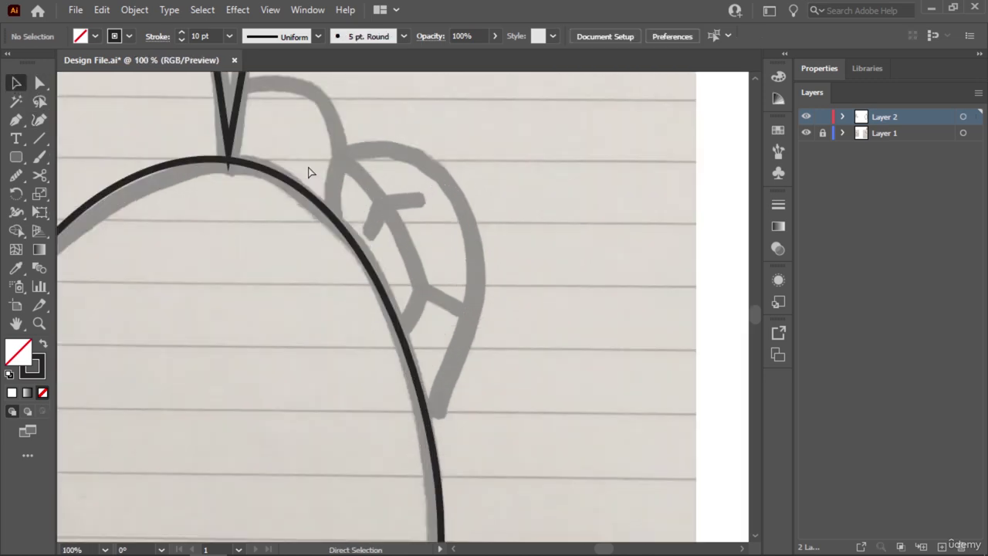
{"action": "left_click_drag", "start_coordinate": [309, 165], "coordinate": [280, 285]}
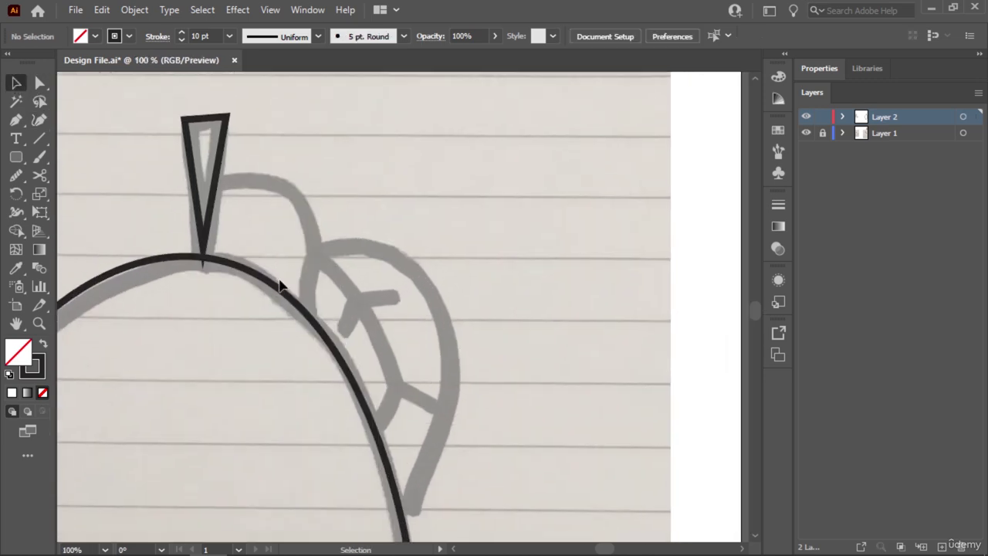
{"action": "left_click", "coordinate": [40, 119]}
{"action": "left_click", "coordinate": [219, 185]}
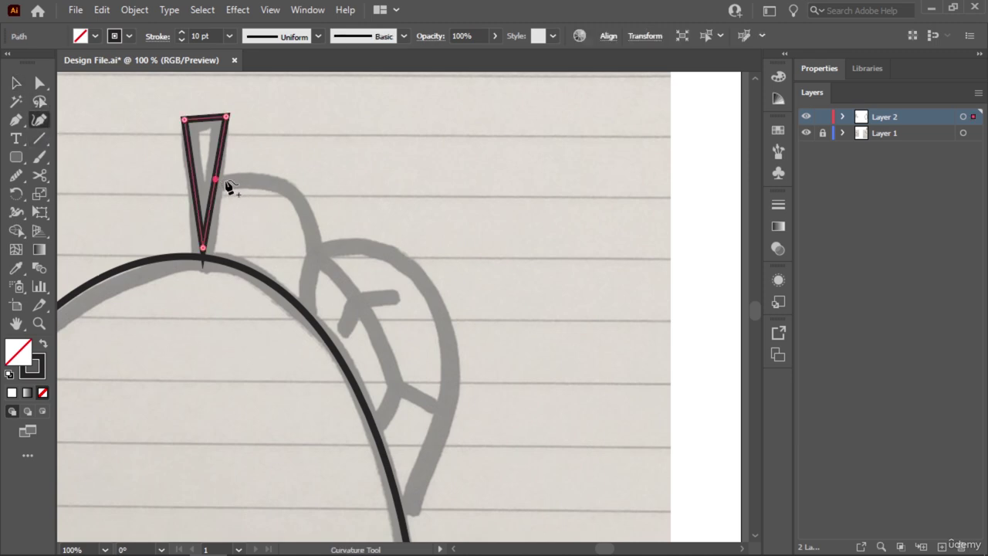
{"action": "left_click", "coordinate": [315, 247]}
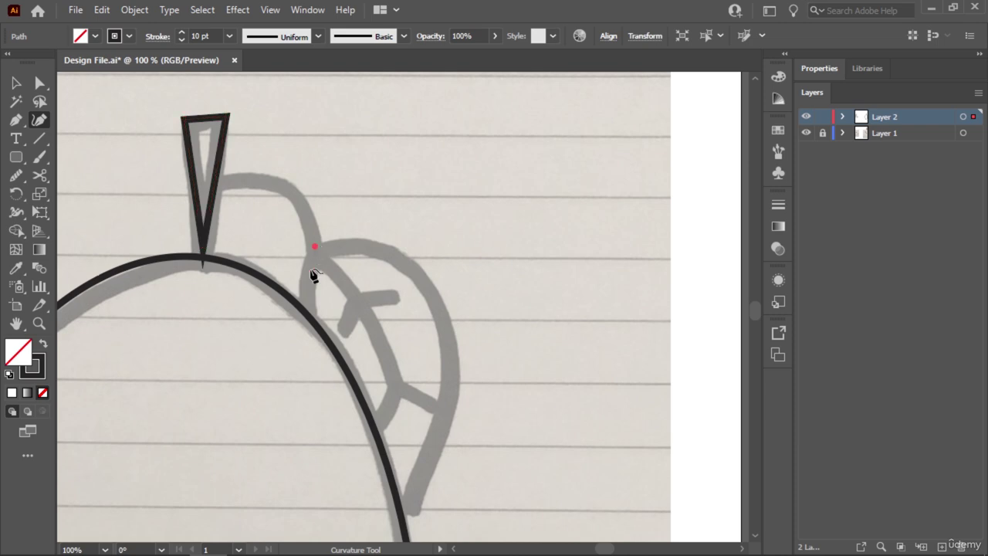
{"action": "key", "text": "ctrl+z"}
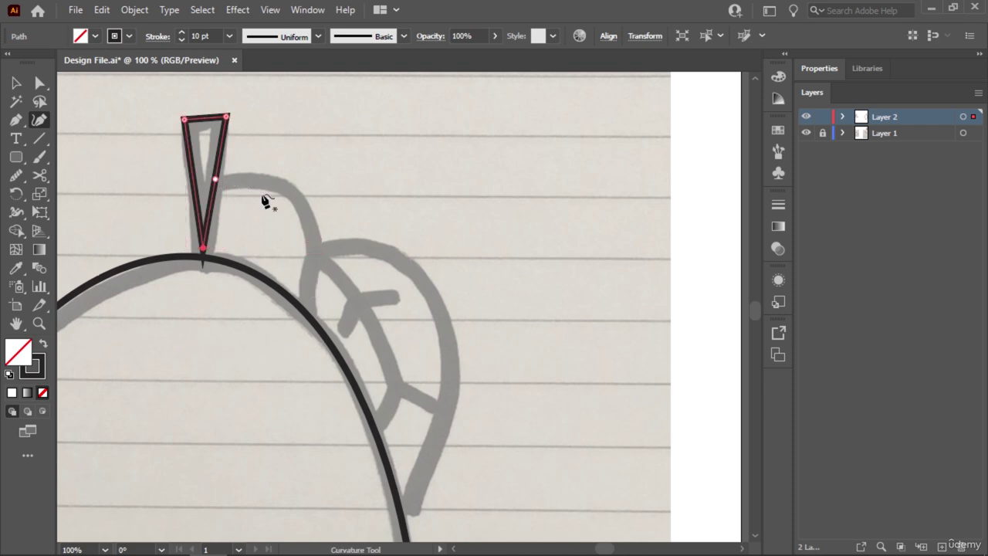
{"action": "left_click", "coordinate": [15, 82]}
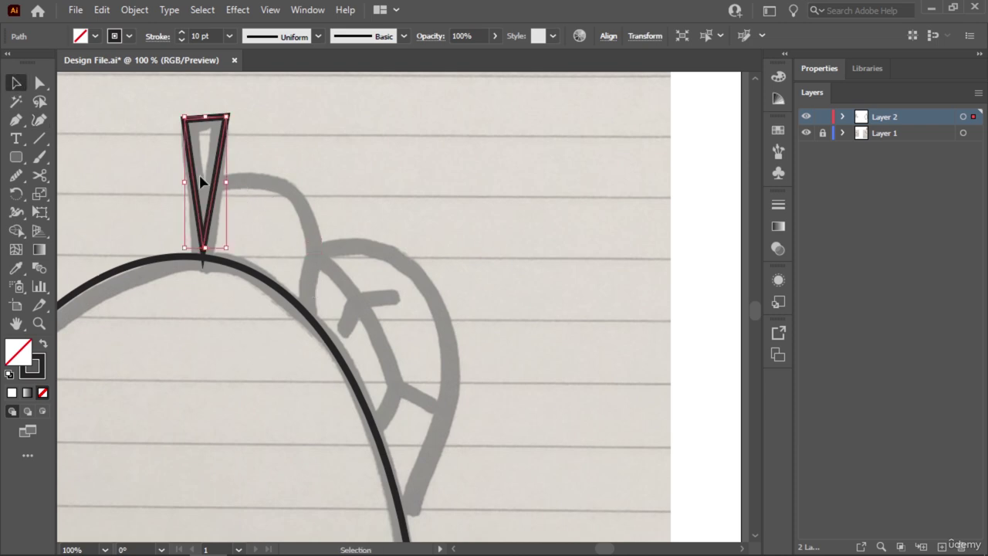
{"action": "left_click", "coordinate": [106, 164]}
Trace the leaf stalk as an open curve from the stem's right edge to the leaf's base with the Curvature Tool, and deselect it
{"action": "left_click", "coordinate": [39, 119]}
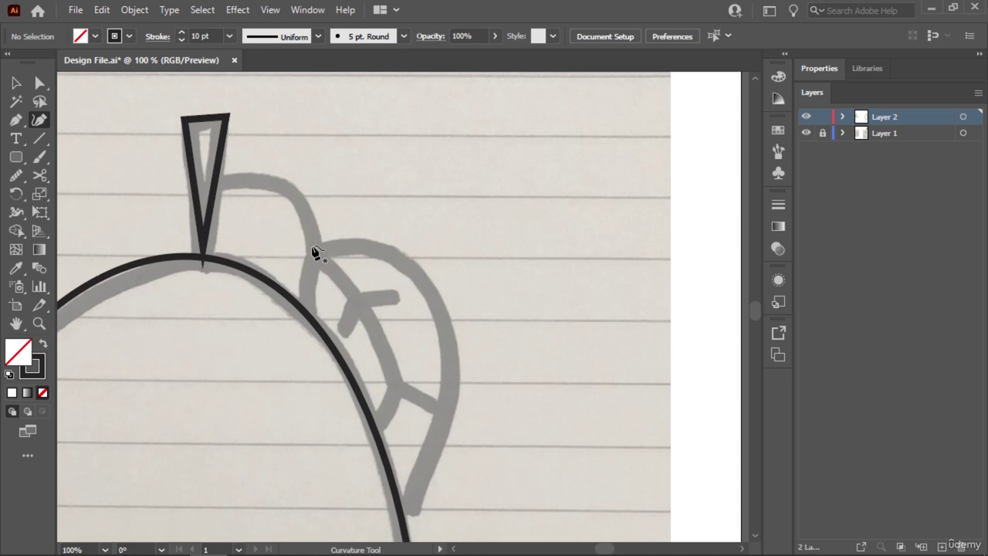
{"action": "left_click", "coordinate": [223, 180]}
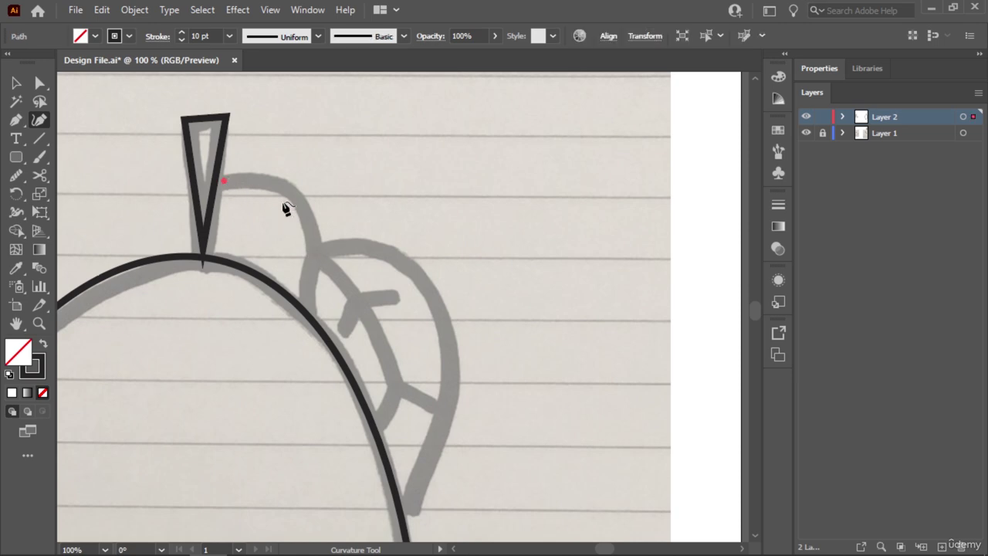
{"action": "left_click", "coordinate": [314, 246]}
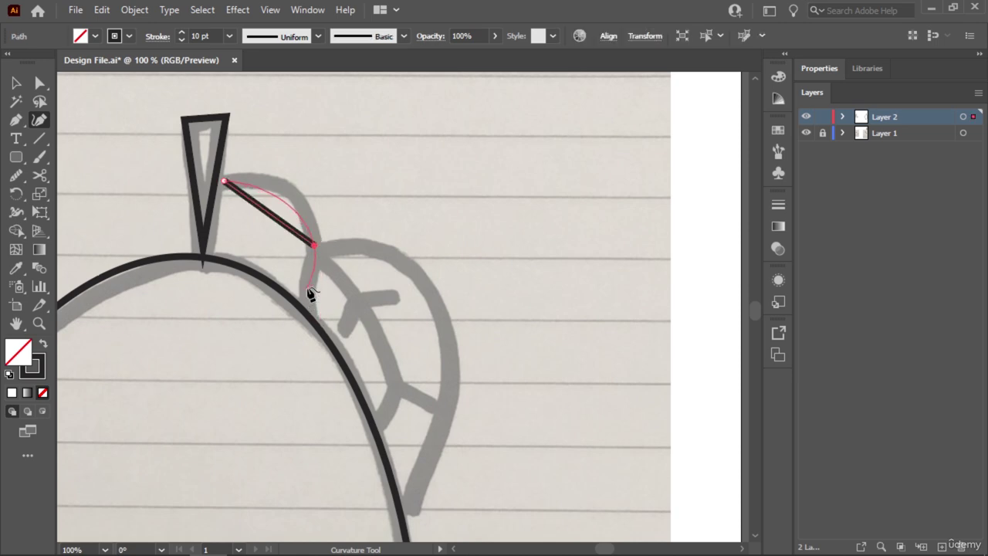
{"action": "key", "text": "Escape"}
{"action": "key", "text": "ctrl+z"}
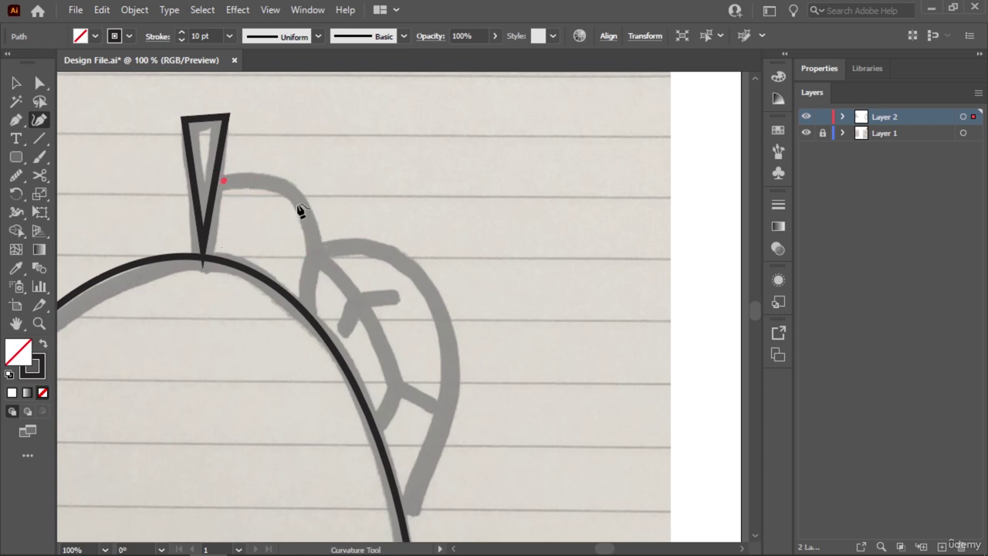
{"action": "left_click", "coordinate": [285, 185]}
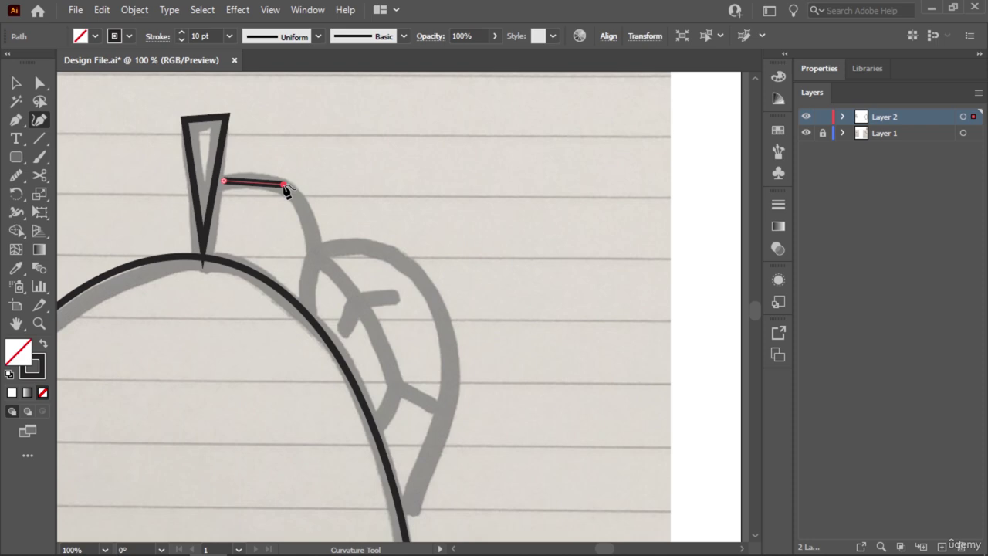
{"action": "left_click", "coordinate": [314, 251]}
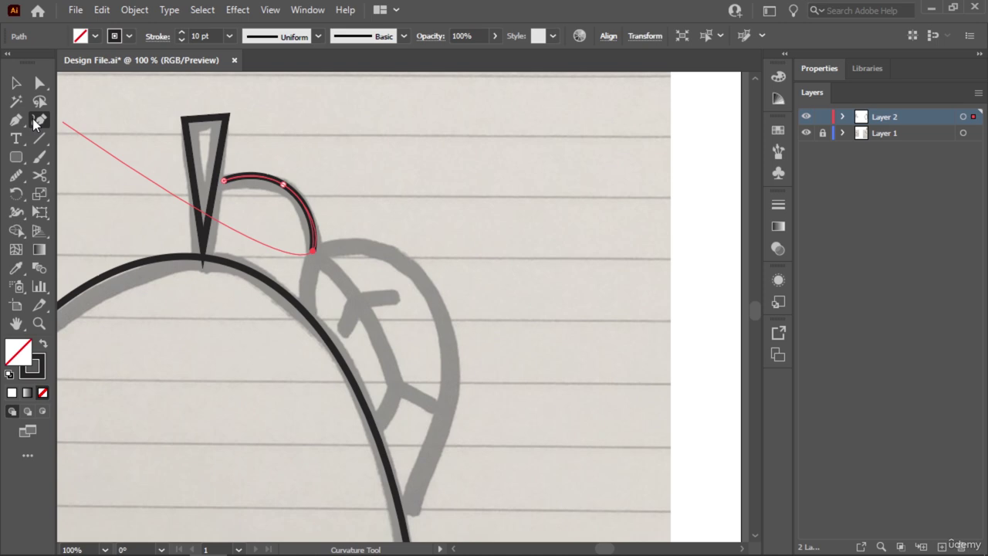
{"action": "left_click", "coordinate": [15, 84]}
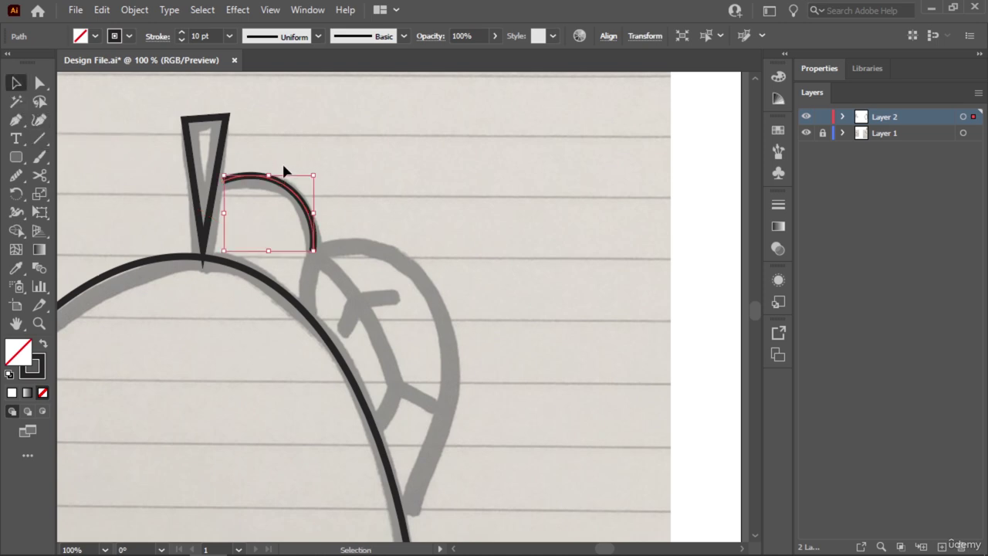
{"action": "left_click", "coordinate": [38, 120]}
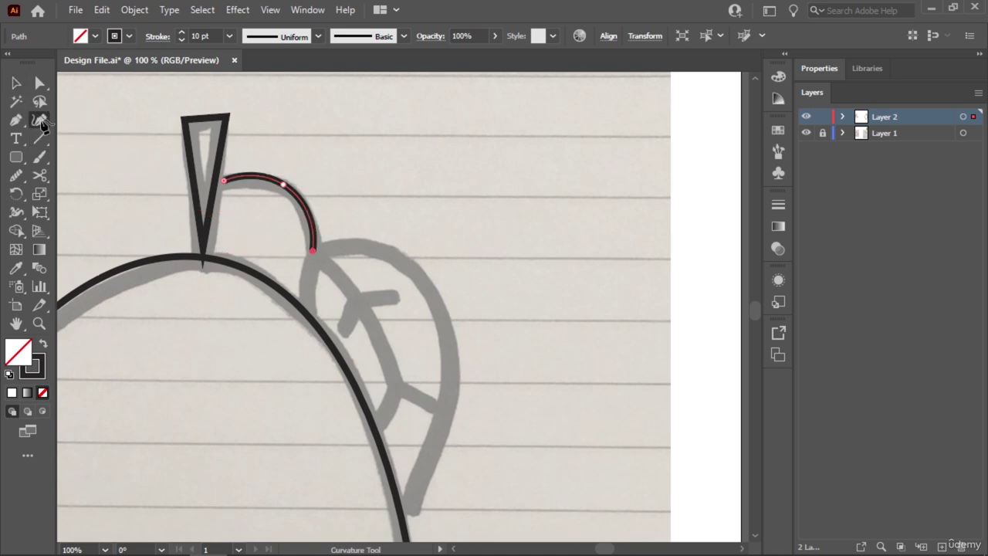
{"action": "left_click", "coordinate": [17, 85]}
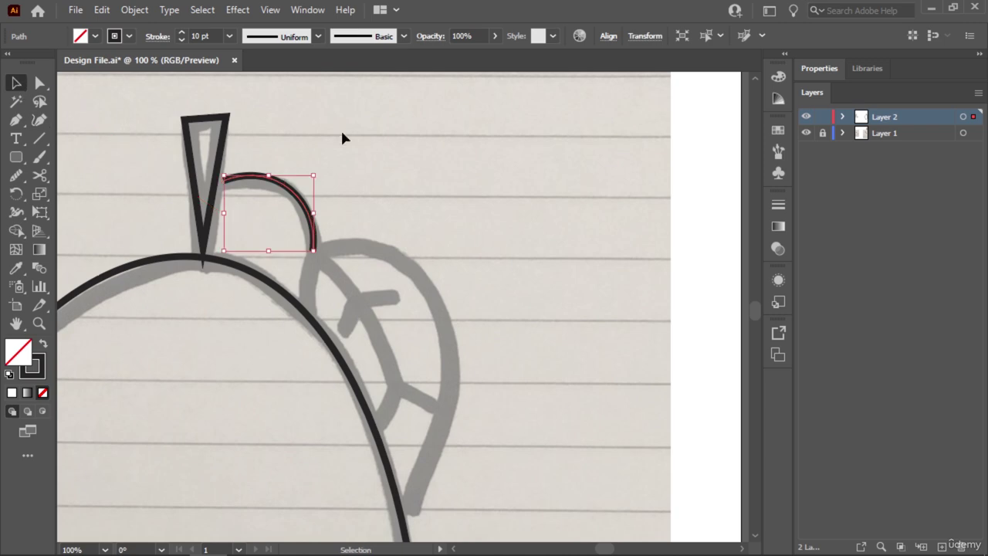
{"action": "left_click", "coordinate": [341, 132]}
Trace the leaf's outer edge with the Curvature Tool, from its lower tip on the mango outline up to the end of the stalk
{"action": "left_click", "coordinate": [39, 122]}
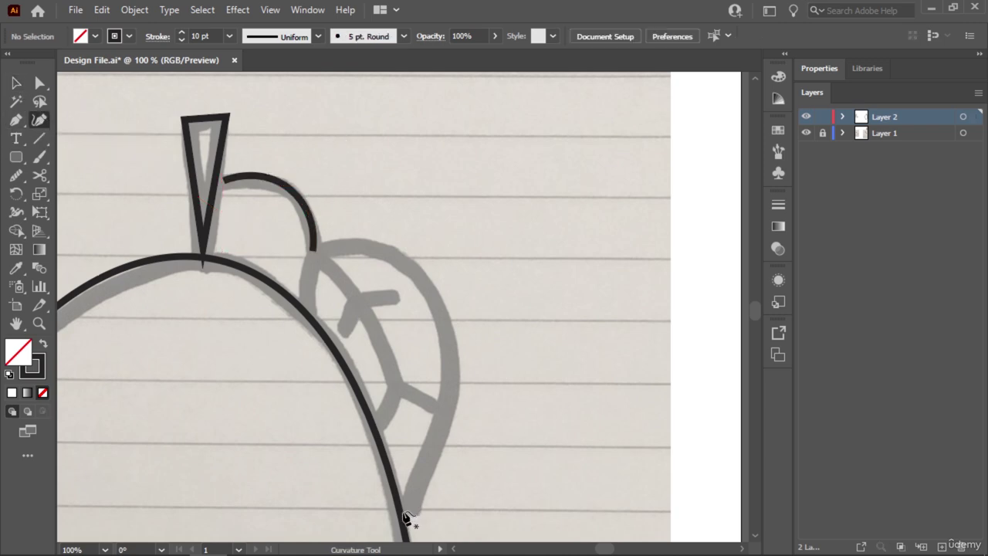
{"action": "left_click", "coordinate": [403, 511]}
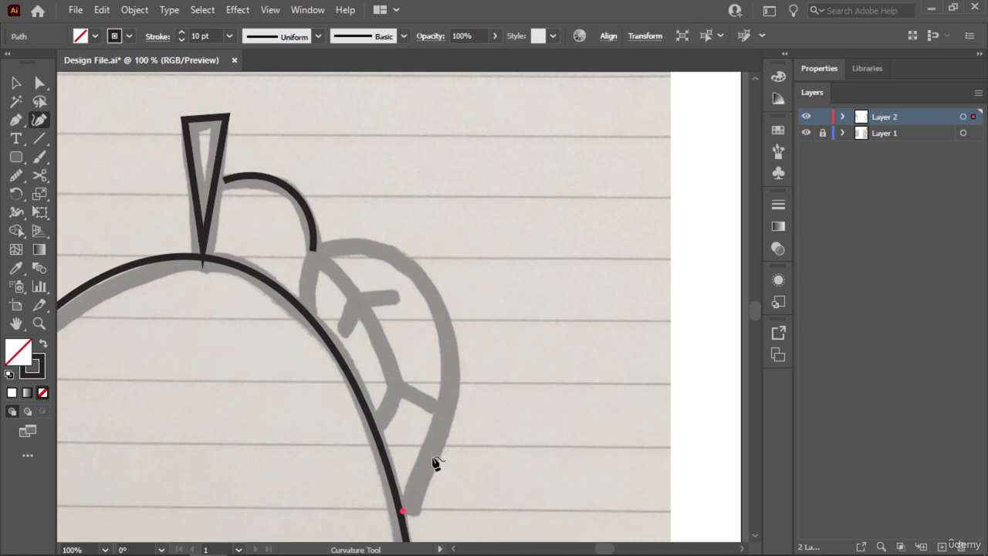
{"action": "left_click", "coordinate": [445, 402]}
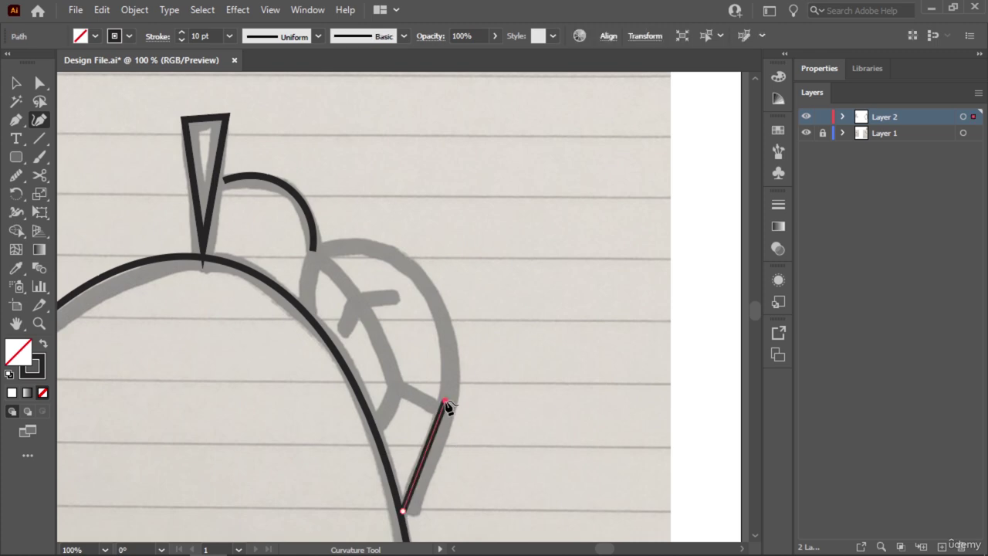
{"action": "left_click", "coordinate": [406, 265]}
{"action": "key", "text": "ctrl+z"}
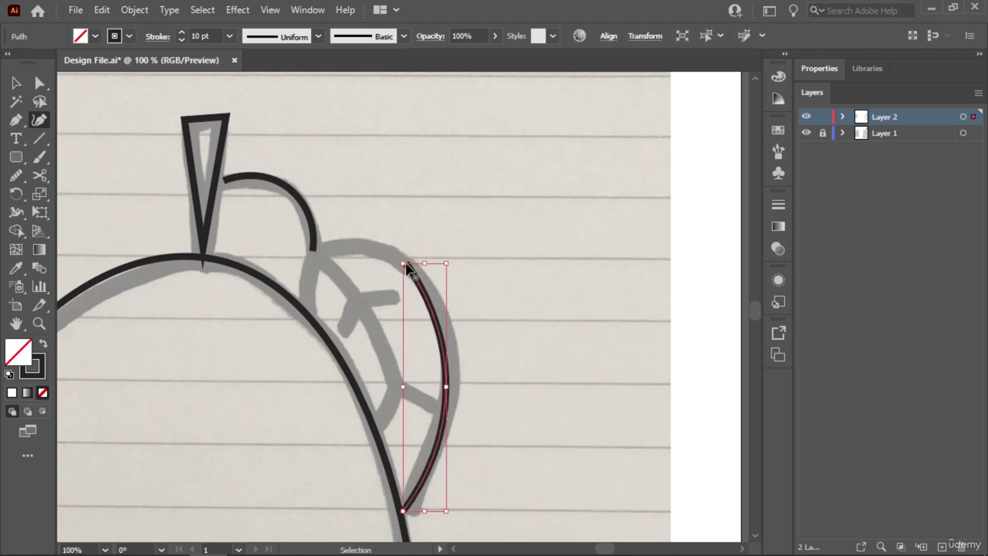
{"action": "left_click", "coordinate": [422, 274]}
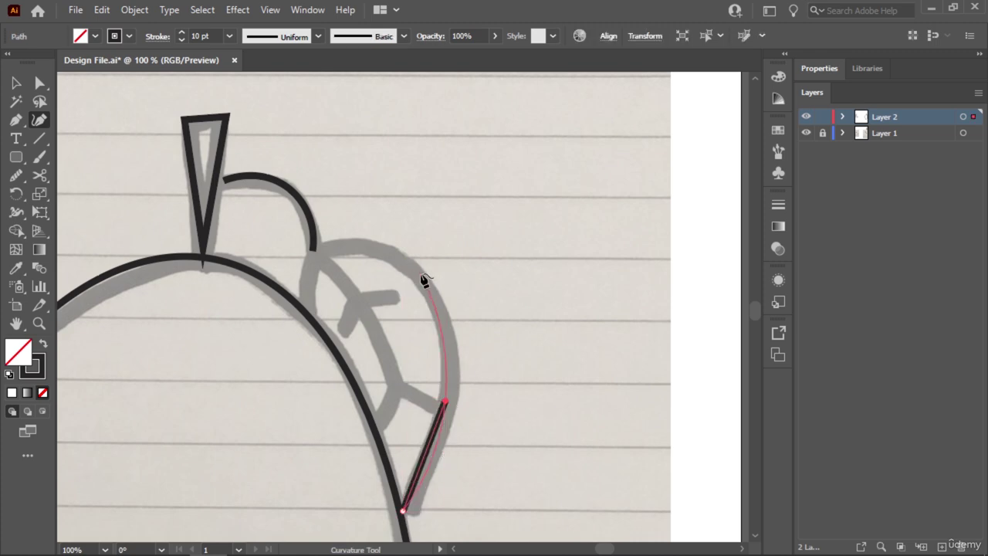
{"action": "left_click", "coordinate": [316, 254]}
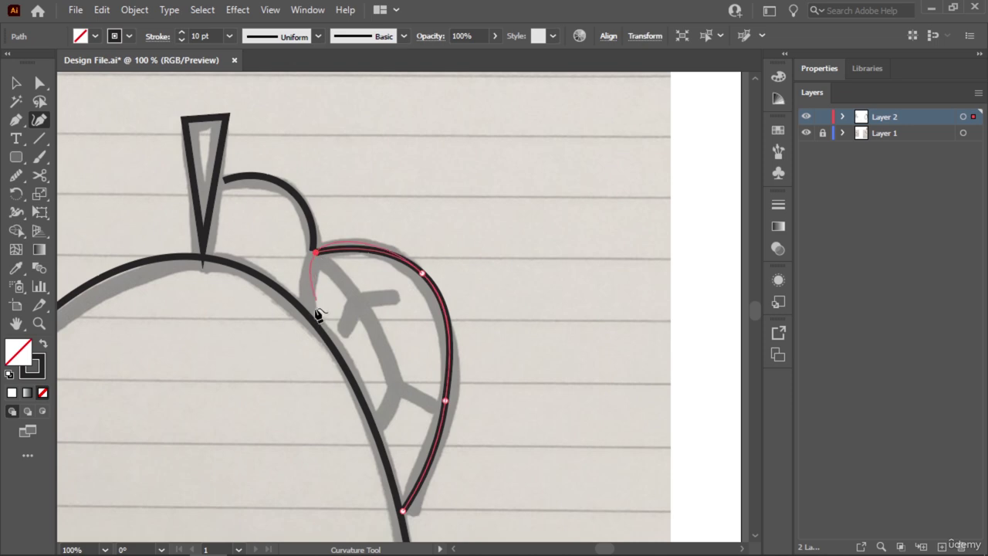
{"action": "key", "text": "Escape"}
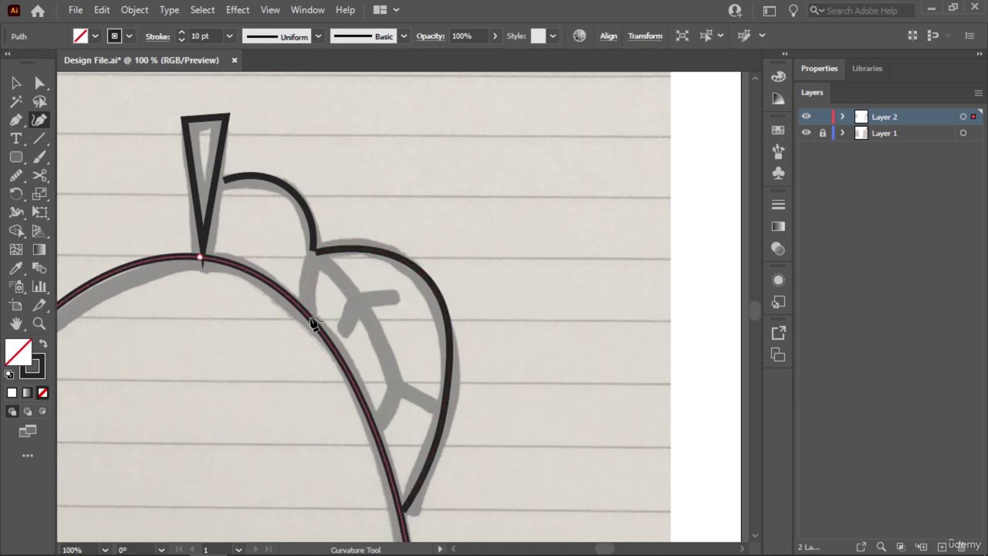
Continue the leaf outline from the stalk's end down to the mango's edge with a curvature point, and deselect it
{"action": "left_click", "coordinate": [315, 253]}
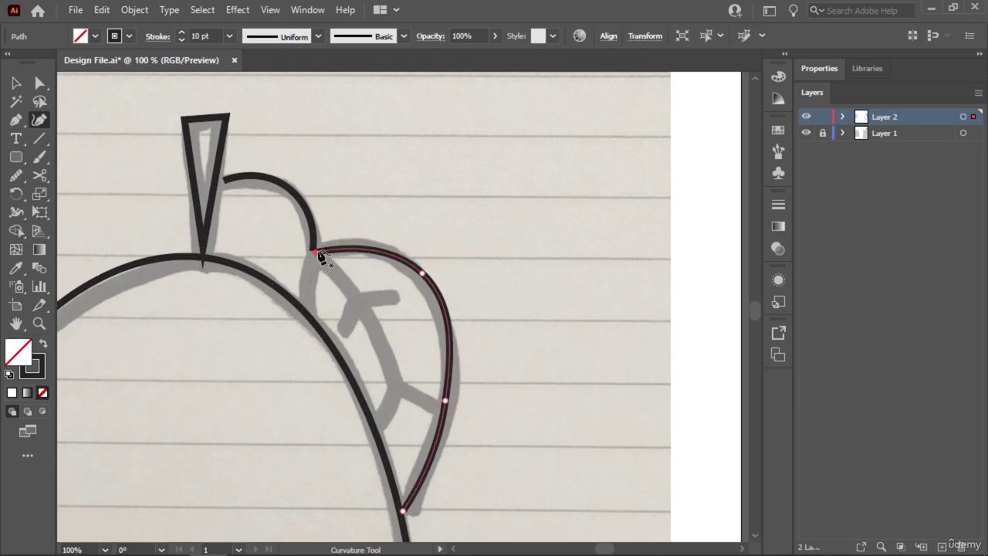
{"action": "left_click", "coordinate": [308, 308]}
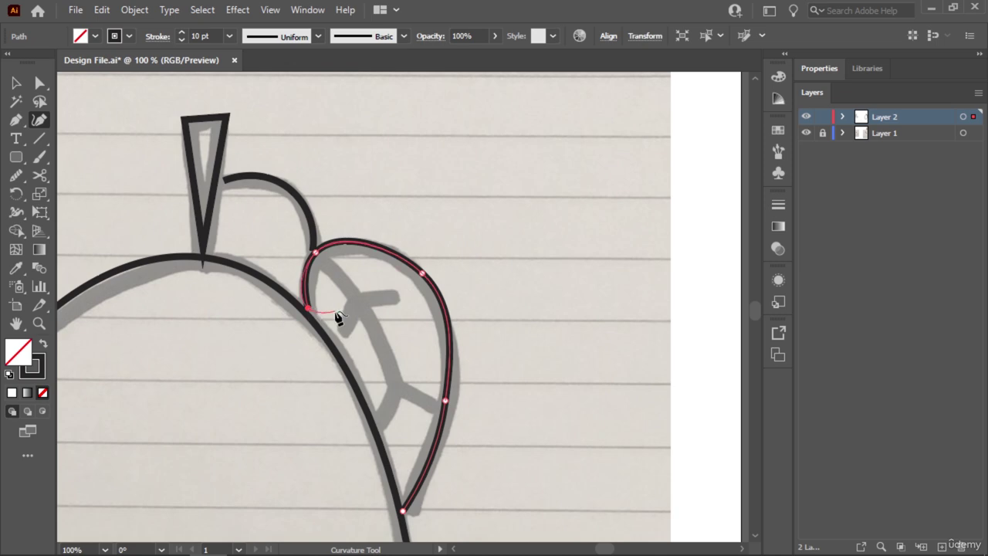
{"action": "key", "text": "v"}
{"action": "left_click", "coordinate": [376, 307]}
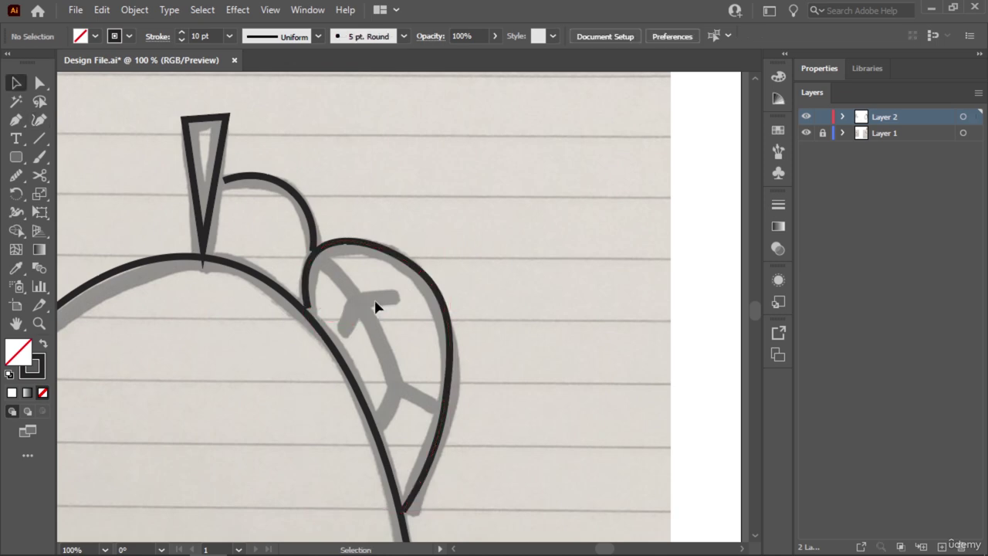
Trace the leaf's central vein as a separate curve from the stalk's end down to the mango's edge with the Curvature Tool, and deselect it
{"action": "left_click", "coordinate": [39, 119]}
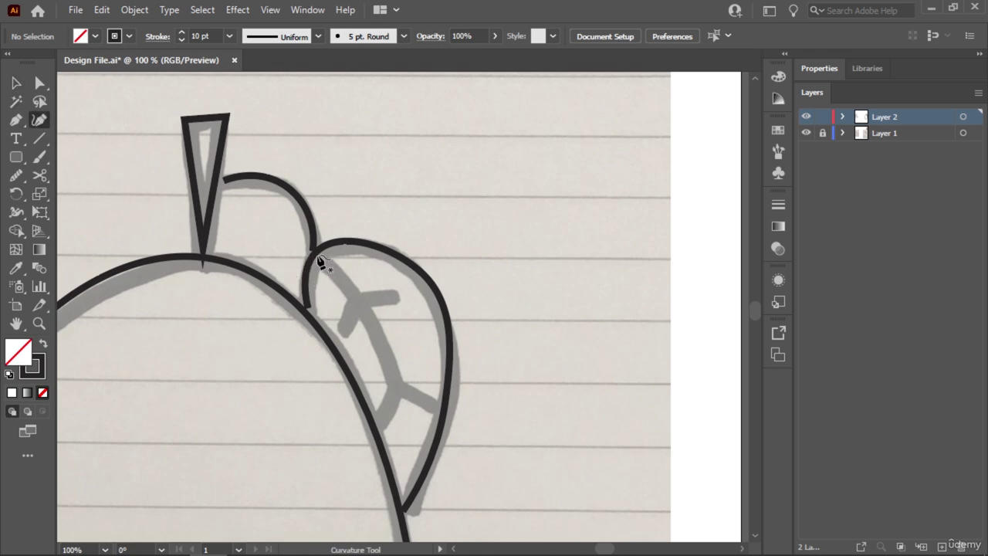
{"action": "left_click", "coordinate": [318, 261]}
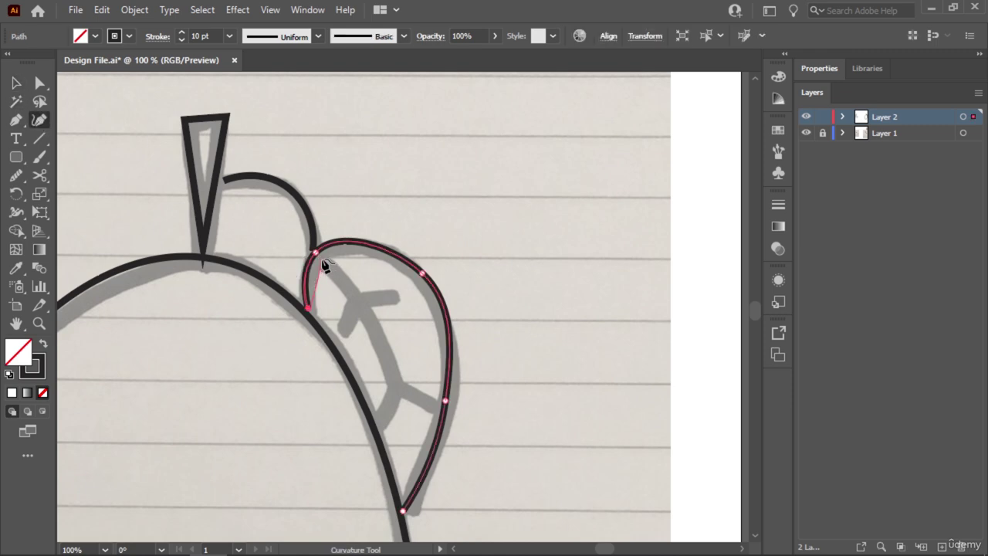
{"action": "left_click", "coordinate": [322, 266], "text": "ctrl"}
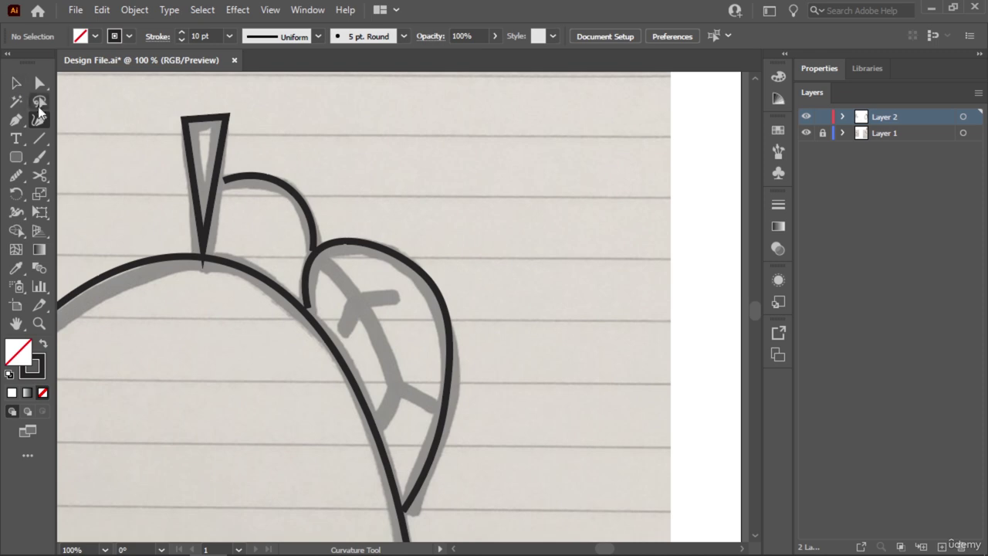
{"action": "left_click", "coordinate": [322, 264]}
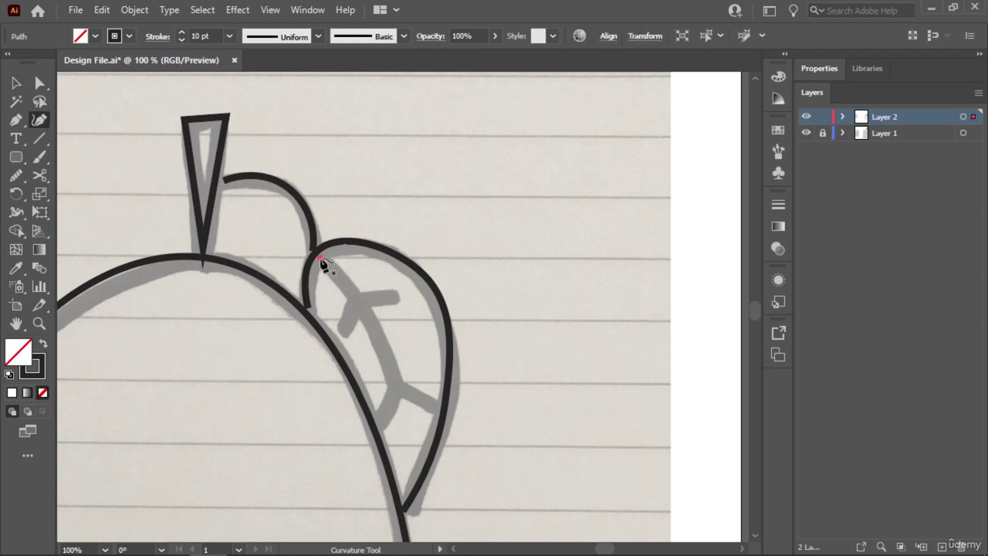
{"action": "left_click", "coordinate": [360, 304]}
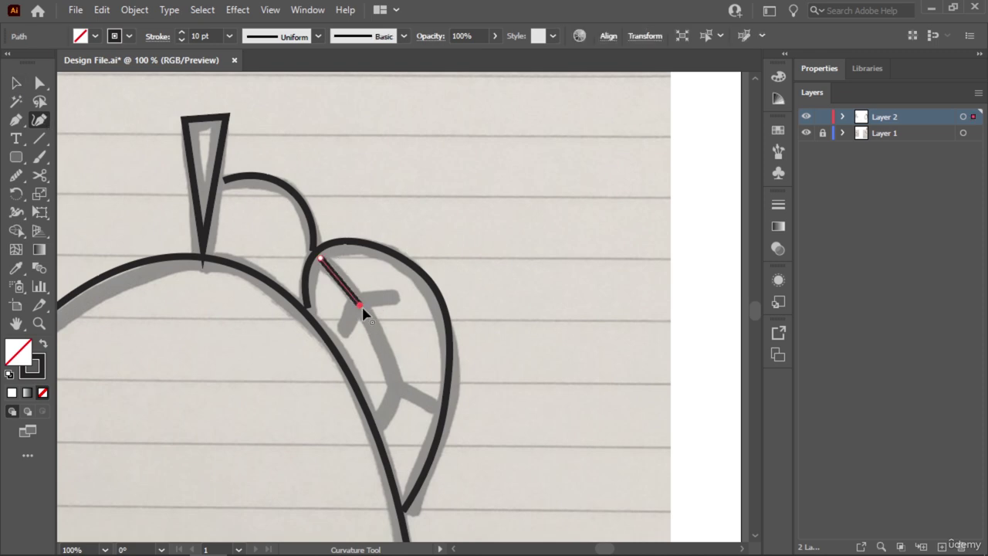
{"action": "left_click", "coordinate": [394, 382]}
{"action": "left_click", "coordinate": [381, 419]}
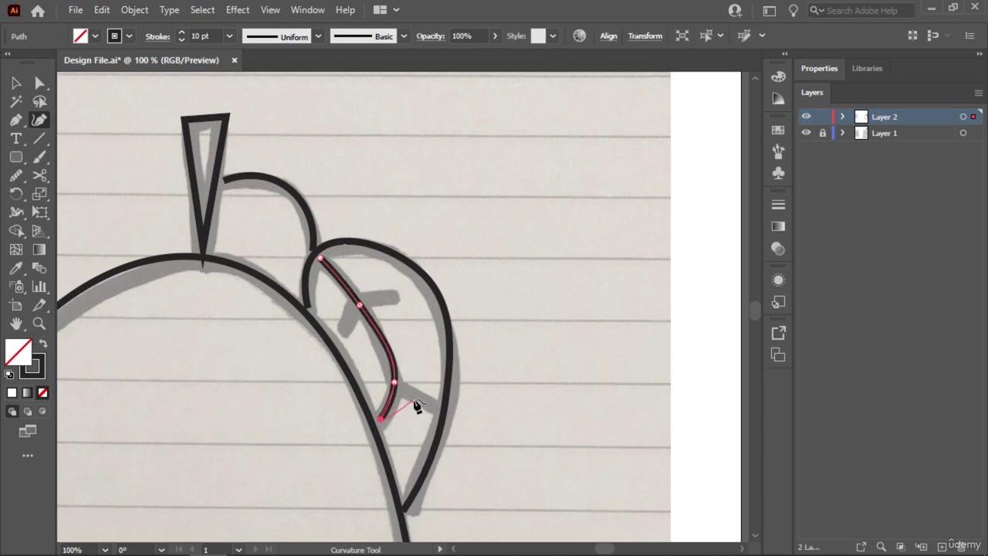
{"action": "left_click", "coordinate": [15, 83]}
{"action": "left_click", "coordinate": [494, 337]}
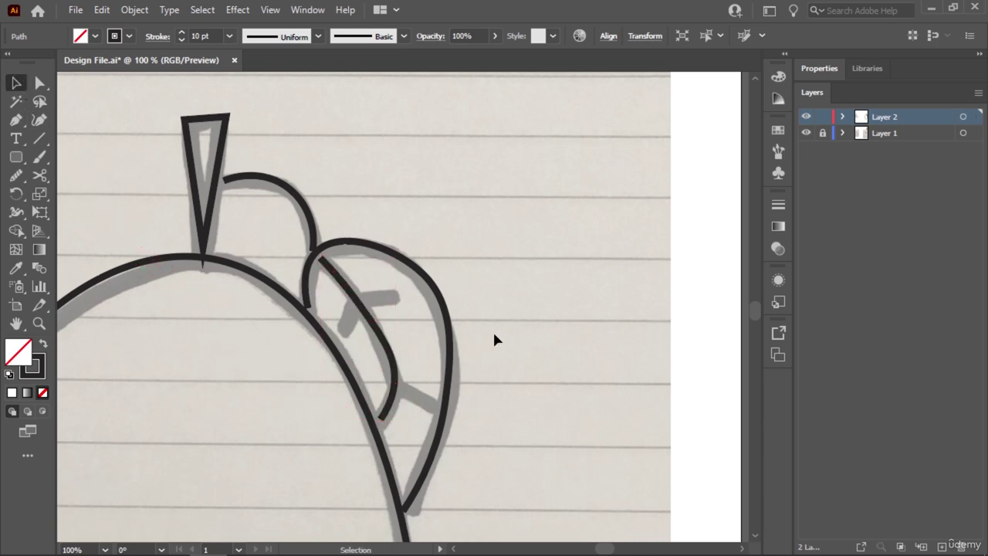
Draw the leaf's upper pair of side veins as one angled, straight-sided Pen path meeting at the central vein, and deselect it
{"action": "left_click", "coordinate": [15, 119]}
{"action": "left_click", "coordinate": [342, 323]}
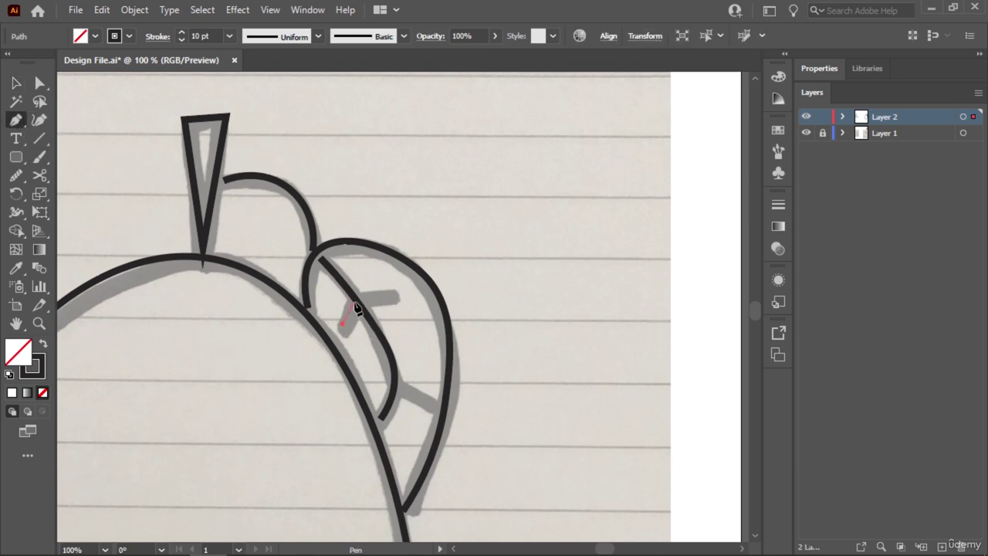
{"action": "left_click", "coordinate": [367, 298]}
{"action": "left_click", "coordinate": [393, 296]}
{"action": "left_click", "coordinate": [15, 82]}
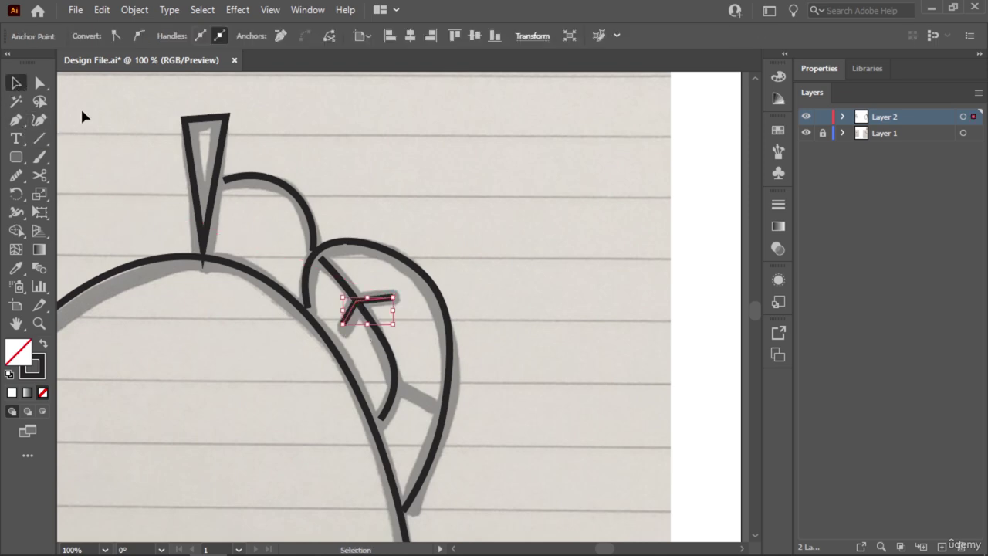
{"action": "left_click", "coordinate": [502, 239]}
Draw the leaf's lower side vein as a straight Pen line from near the outer edge to the central vein, and deselect it
{"action": "key", "text": "p"}
{"action": "left_click", "coordinate": [434, 404]}
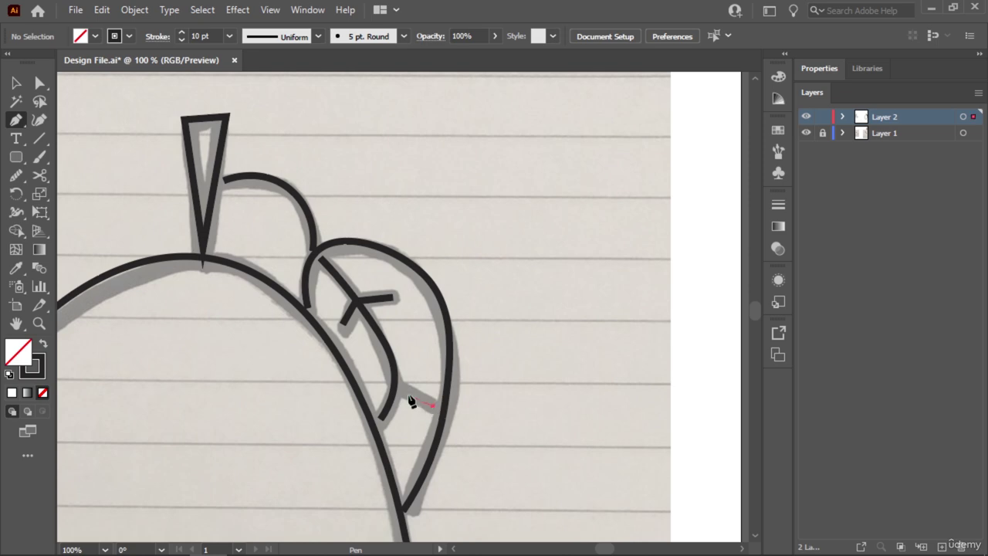
{"action": "left_click", "coordinate": [395, 388]}
{"action": "left_click", "coordinate": [16, 83]}
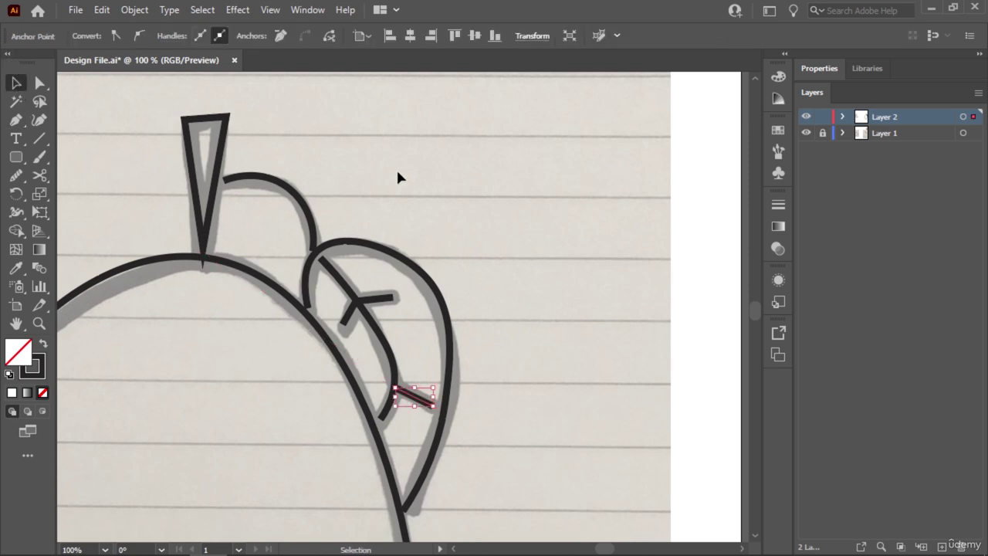
{"action": "left_click", "coordinate": [502, 181]}
Hide Layer 1 with the sketch photos so that only the traced mango line art shows
{"action": "key", "text": "ctrl+minus"}
{"action": "key", "text": "ctrl+minus"}
{"action": "key", "text": "ctrl+minus"}
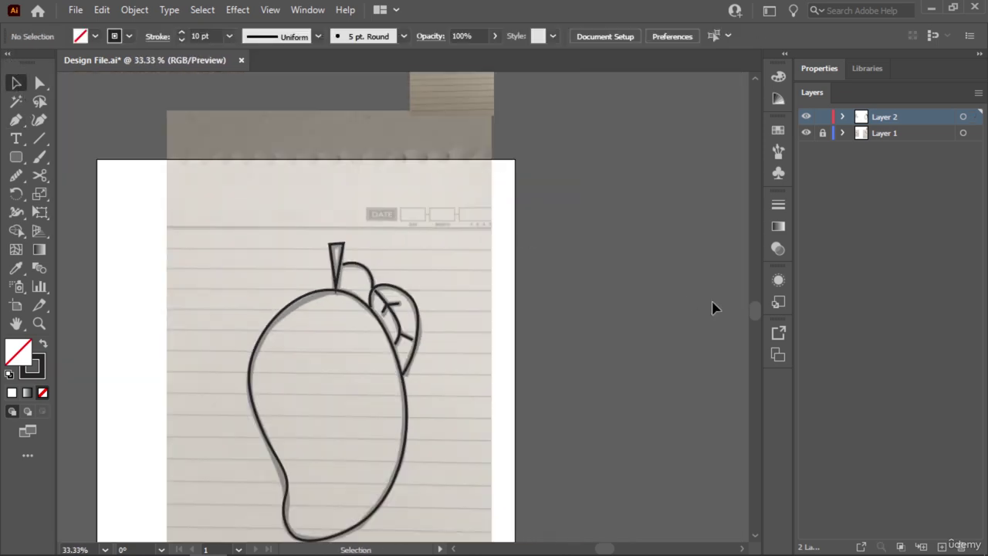
{"action": "left_click", "coordinate": [807, 134]}
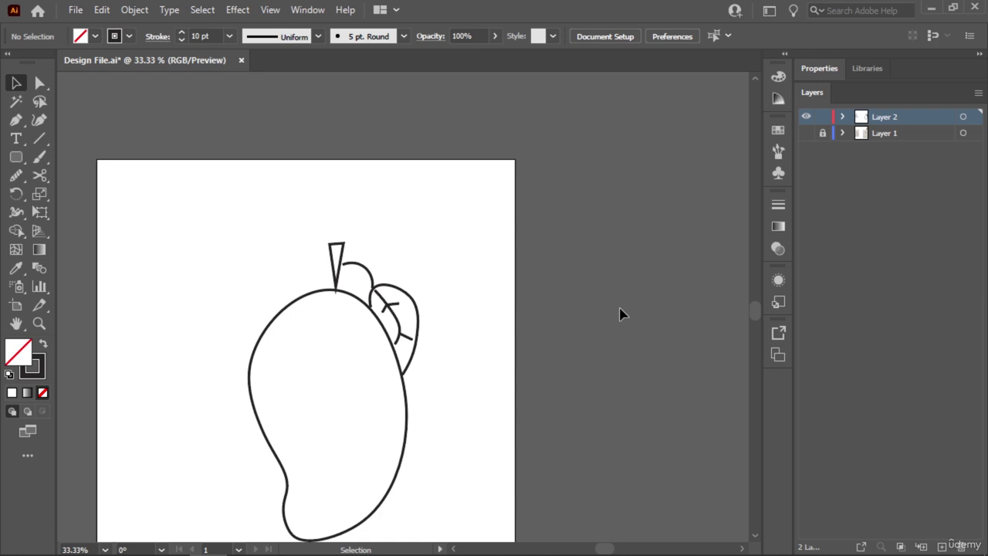
Shift the leaf outline slightly to the left so its ends meet the mango's outline, and deselect it
{"action": "key", "text": "ctrl+plus"}
{"action": "key", "text": "ctrl+plus"}
{"action": "key", "text": "ctrl+plus"}
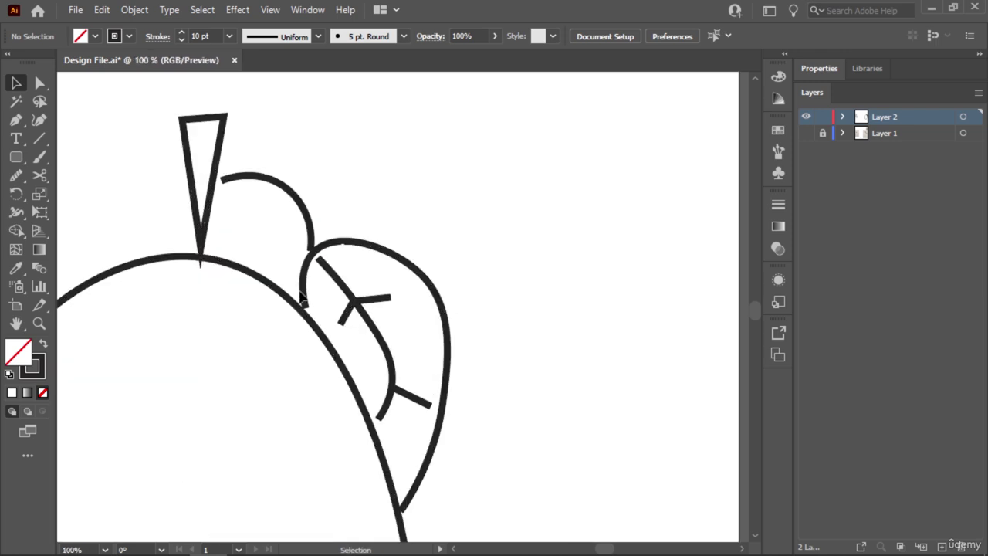
{"action": "left_click", "coordinate": [302, 300]}
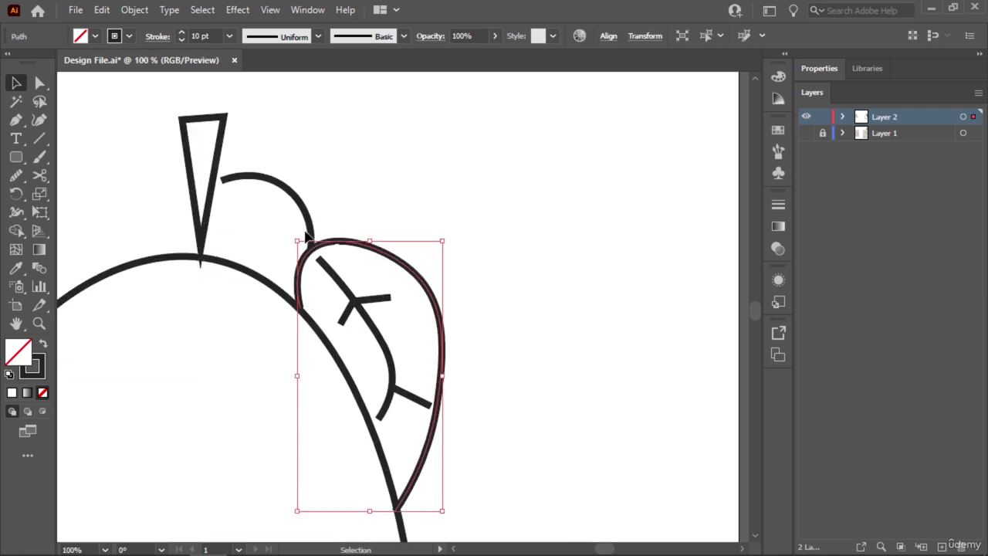
{"action": "left_click", "coordinate": [354, 258]}
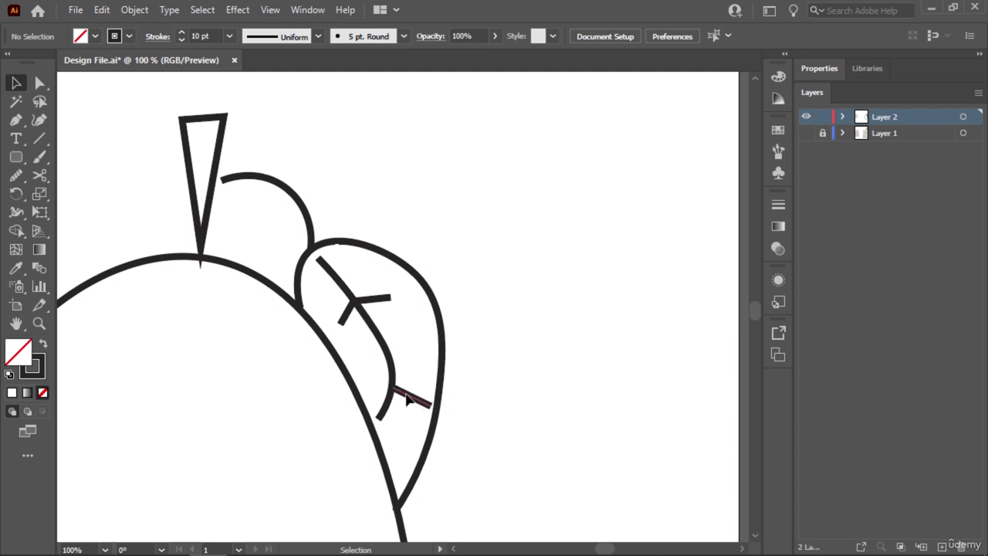
Smooth the mango outline with the Smooth tool along its lower tip, left side and top, and deselect it
{"action": "left_click_drag", "start_coordinate": [221, 155], "coordinate": [230, 152]}
{"action": "key", "text": "ctrl+minus"}
{"action": "key", "text": "ctrl+minus"}
{"action": "key", "text": "ctrl+minus"}
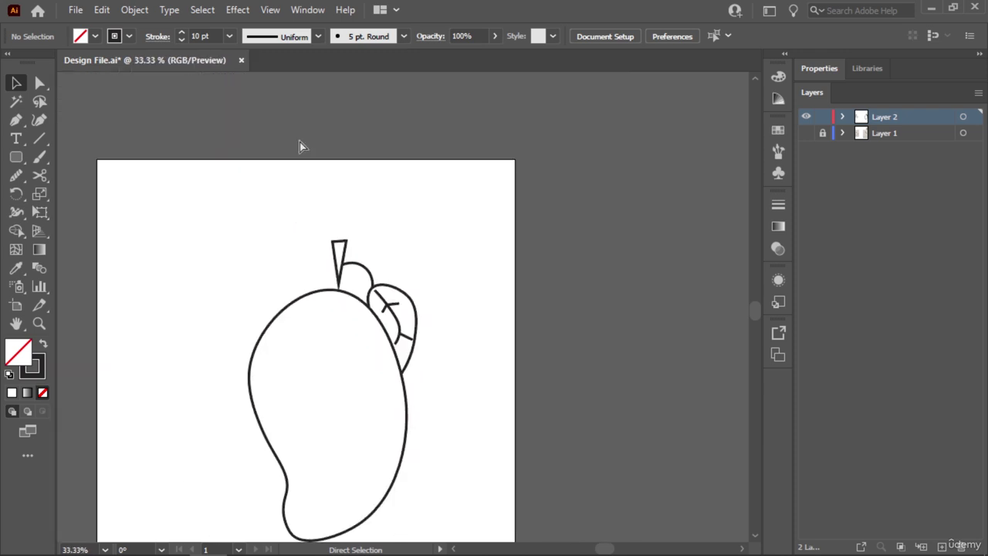
{"action": "left_click_drag", "start_coordinate": [489, 307], "coordinate": [480, 233]}
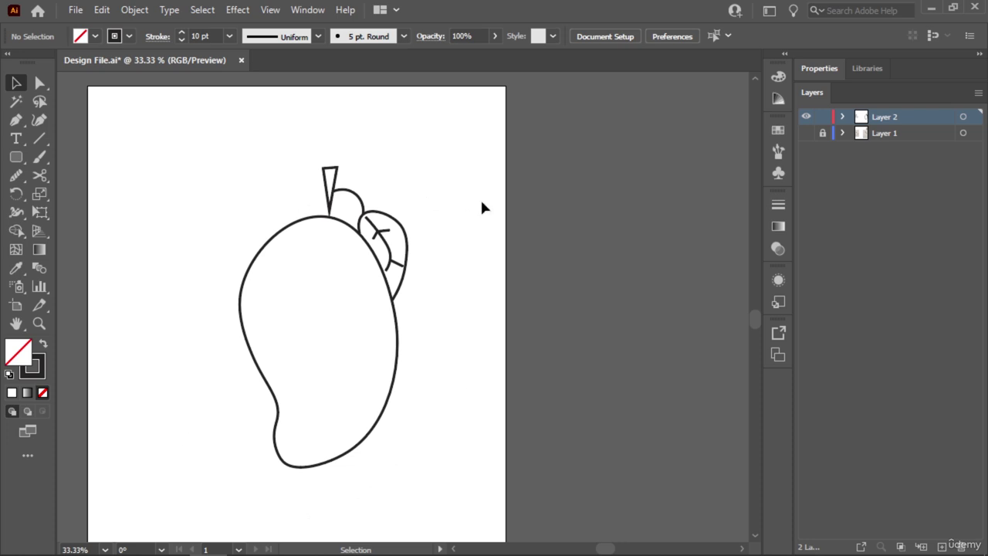
{"action": "left_click_drag", "start_coordinate": [463, 319], "coordinate": [163, 525]}
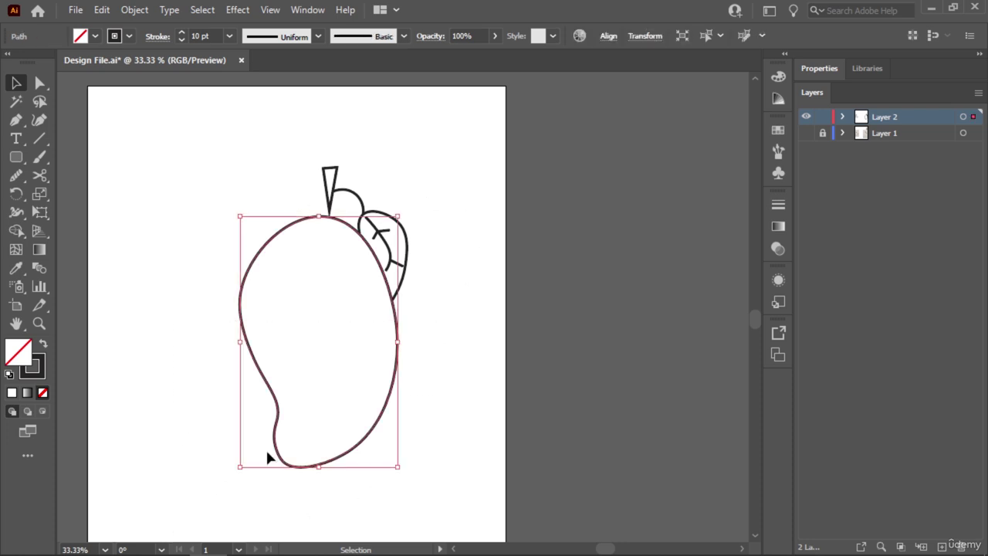
{"action": "left_click", "coordinate": [17, 176]}
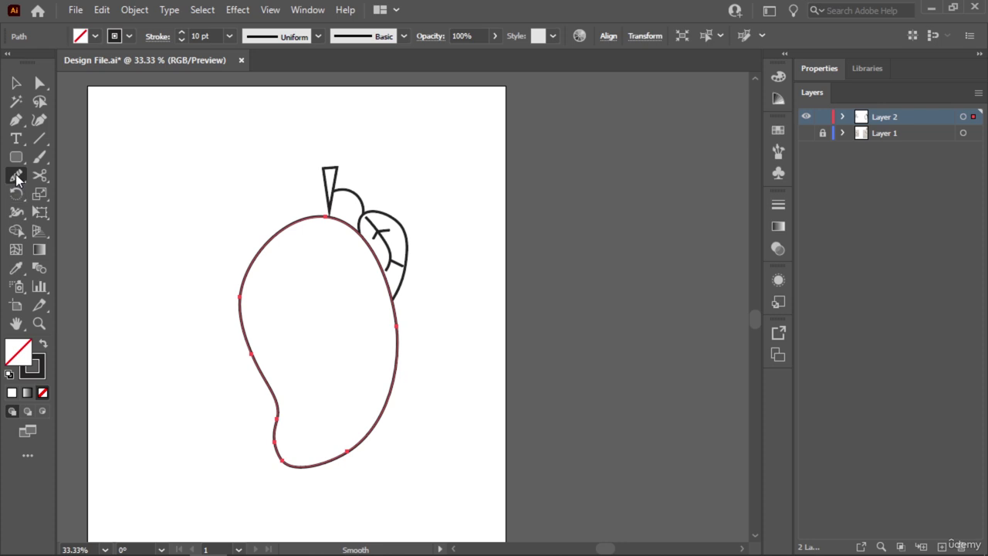
{"action": "mouse_move", "coordinate": [274, 410]}
{"action": "left_mouse_down"}
{"action": "mouse_move", "coordinate": [276, 465]}
{"action": "mouse_move", "coordinate": [287, 469]}
{"action": "left_mouse_up"}
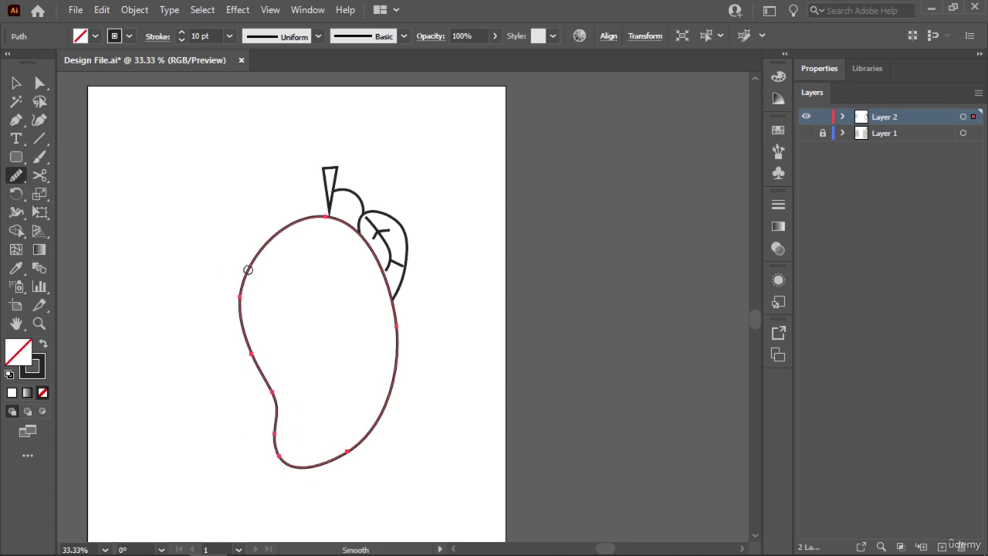
{"action": "mouse_move", "coordinate": [248, 269]}
{"action": "left_mouse_down"}
{"action": "mouse_move", "coordinate": [237, 325]}
{"action": "mouse_move", "coordinate": [259, 380]}
{"action": "left_mouse_up"}
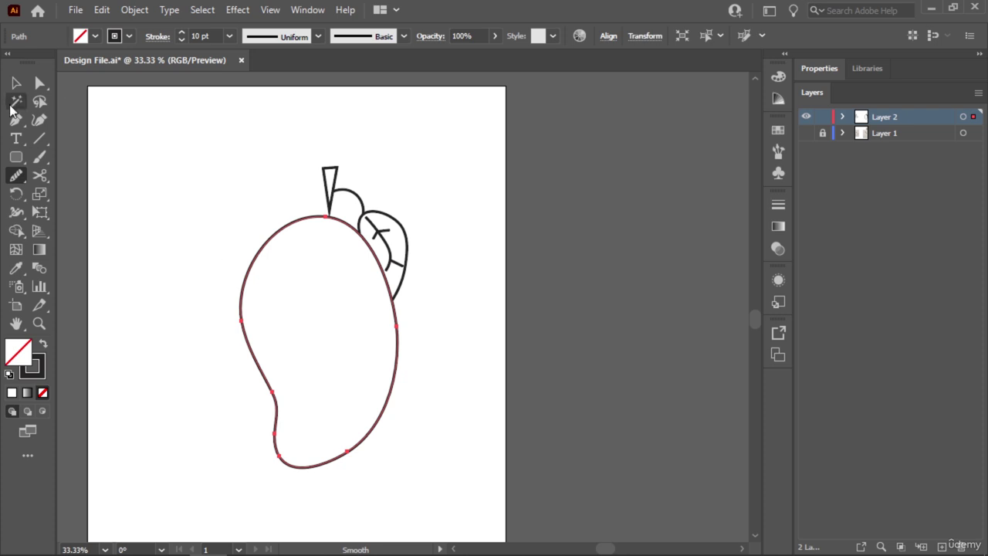
{"action": "left_click_drag", "start_coordinate": [296, 206], "coordinate": [344, 213]}
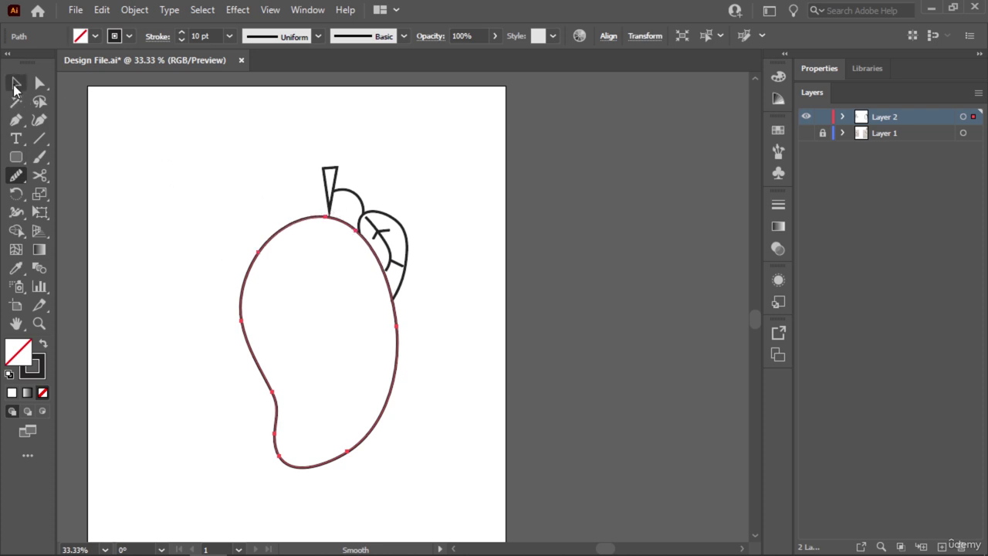
{"action": "left_click", "coordinate": [15, 83]}
{"action": "left_click", "coordinate": [220, 177]}
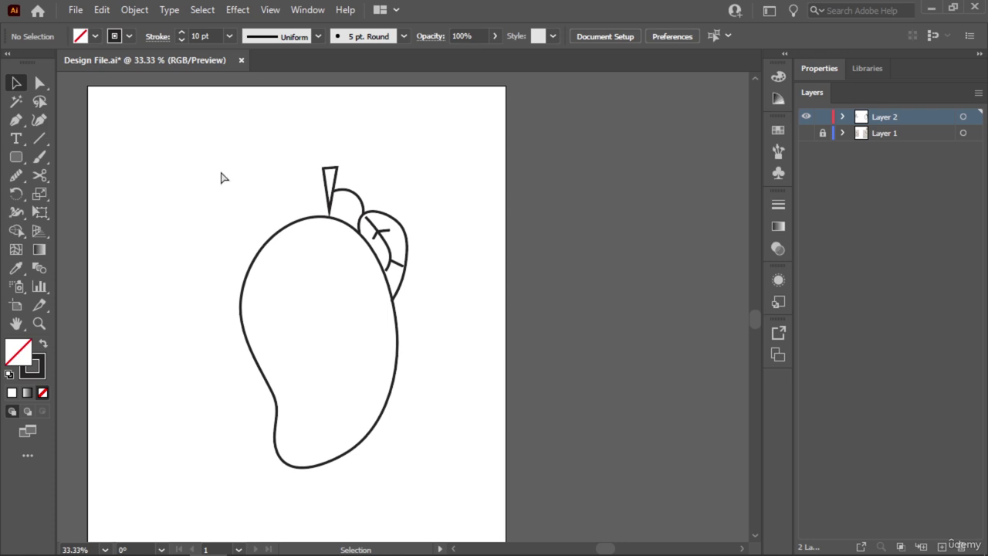
Show Layer 1 with the sketch photos again beneath the traced line art
{"action": "key", "text": "ctrl+minus"}
{"action": "key", "text": "ctrl+minus"}
{"action": "key", "text": "ctrl+minus"}
{"action": "left_click_drag", "start_coordinate": [377, 176], "coordinate": [344, 206]}
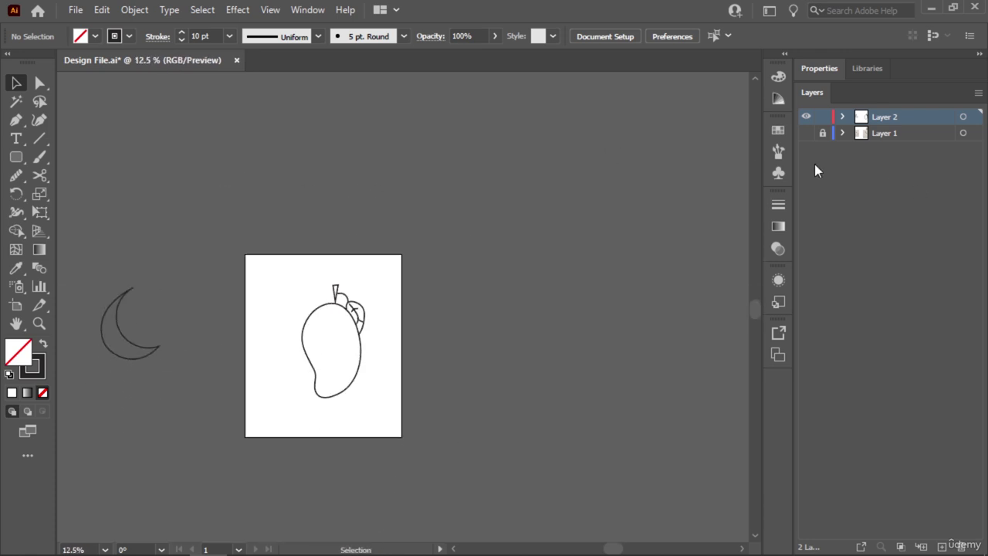
{"action": "left_click", "coordinate": [806, 133]}
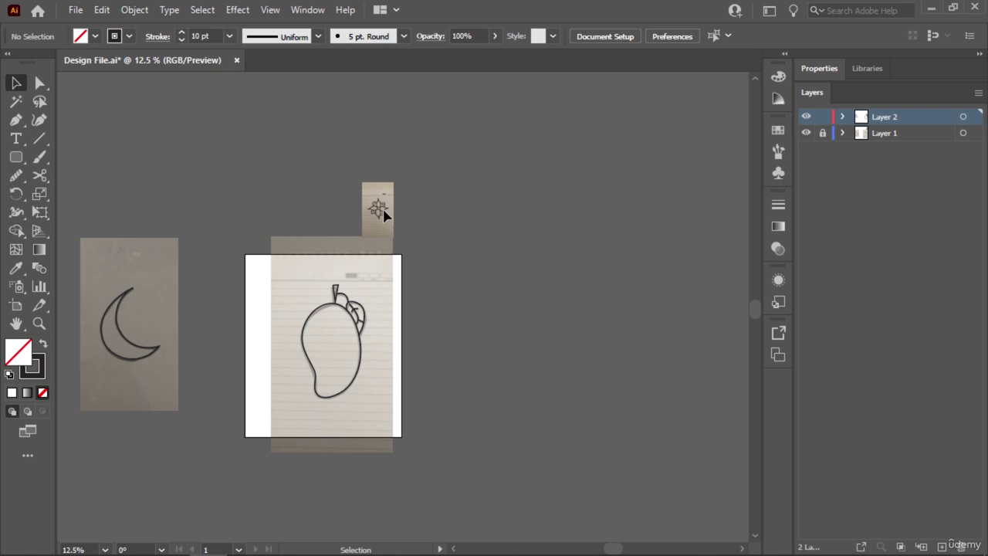
Examine the flower sketch photo above the artboard up close at 100%
{"action": "key", "text": "ctrl+plus"}
{"action": "key", "text": "ctrl+plus"}
{"action": "key", "text": "ctrl+plus"}
{"action": "key", "text": "ctrl+plus"}
{"action": "scroll", "coordinate": [384, 207], "scroll_direction": "up", "scroll_amount": 5}
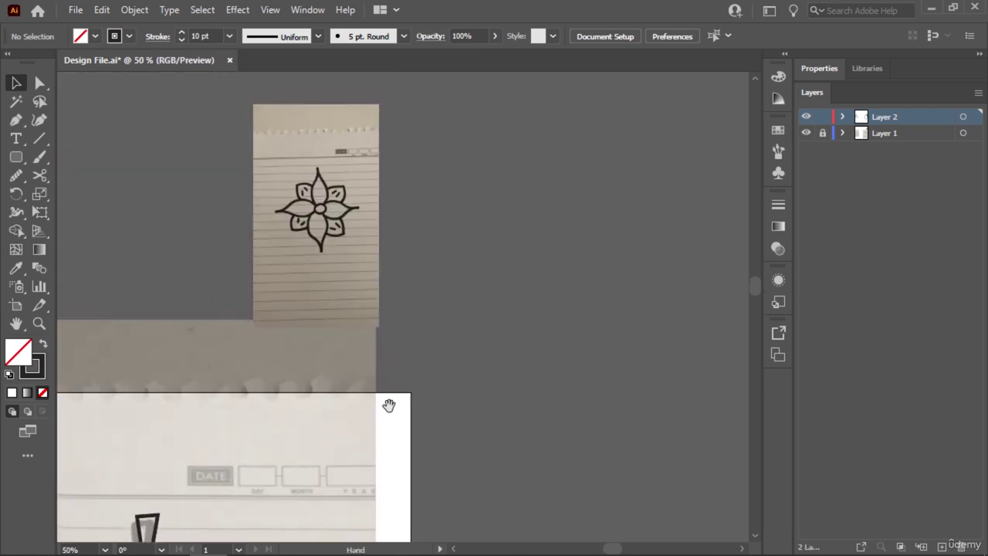
{"action": "key", "text": "ctrl+plus"}
{"action": "key", "text": "ctrl+plus"}
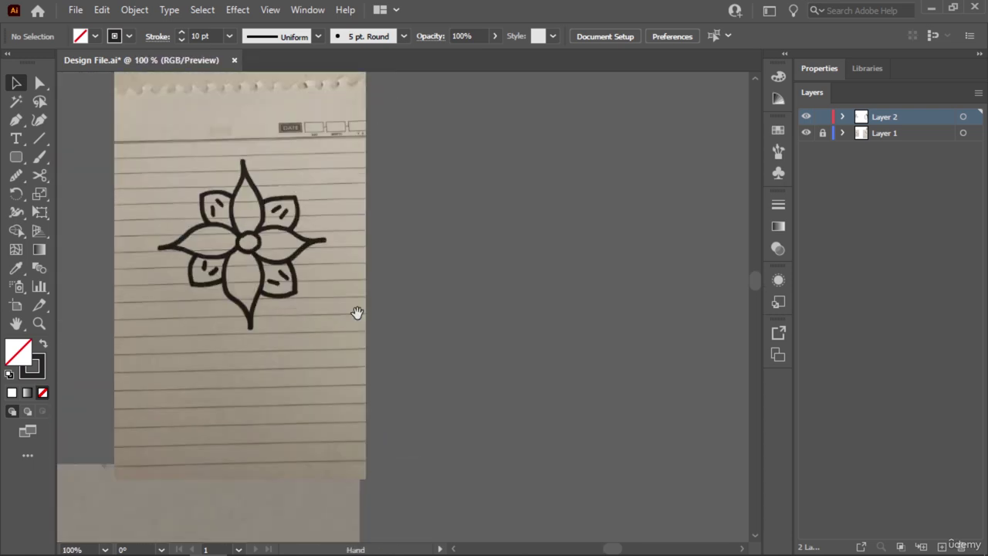
{"action": "left_click_drag", "start_coordinate": [357, 311], "coordinate": [446, 359]}
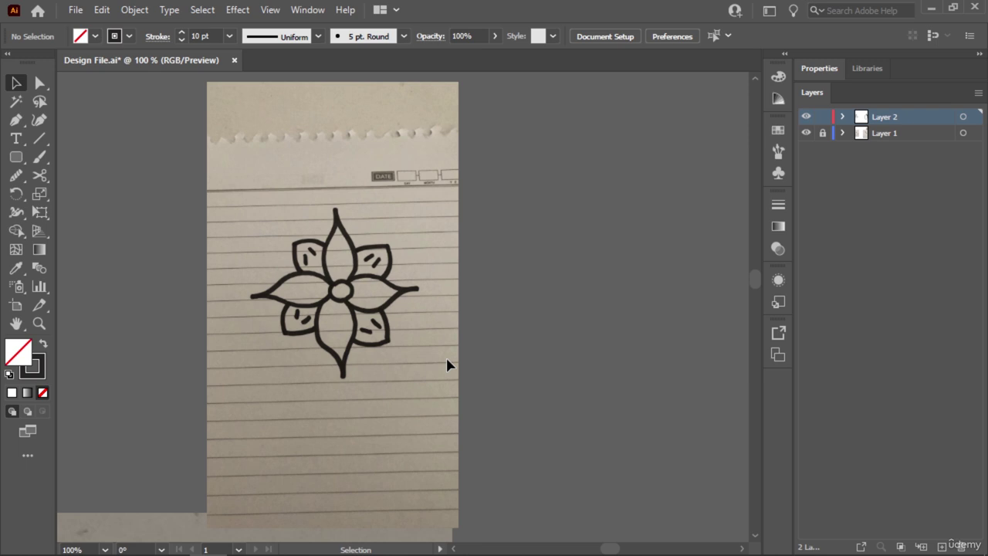